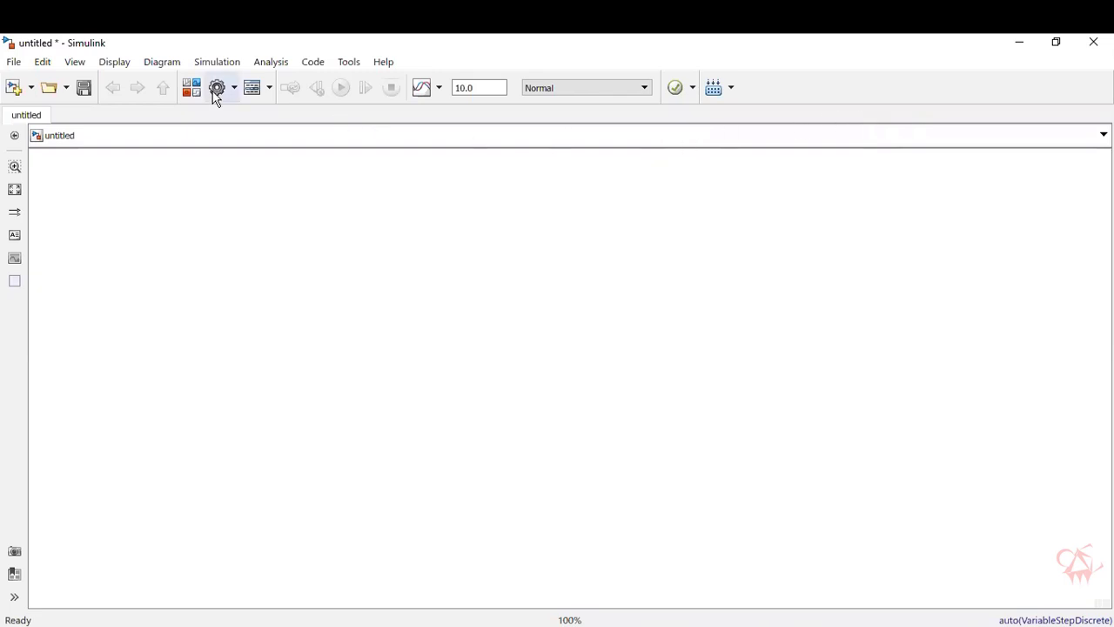
Step: Find the Random Integer Generator block in the library by searching "random integer" and add it to the empty model
{"action": "left_click", "coordinate": [192, 89]}
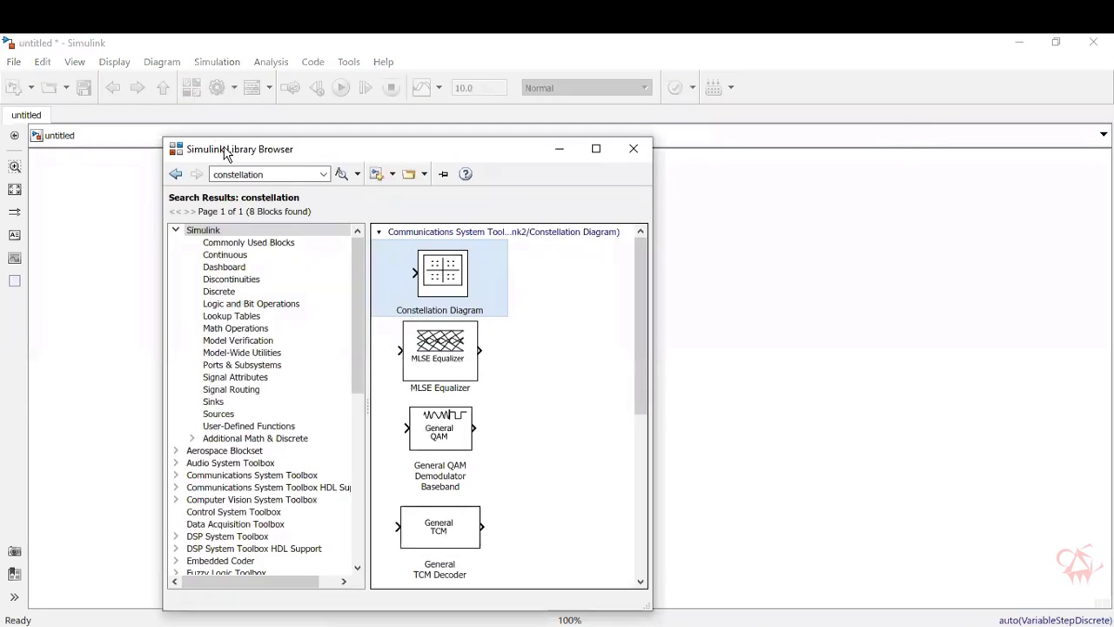
{"action": "double_click", "coordinate": [270, 174]}
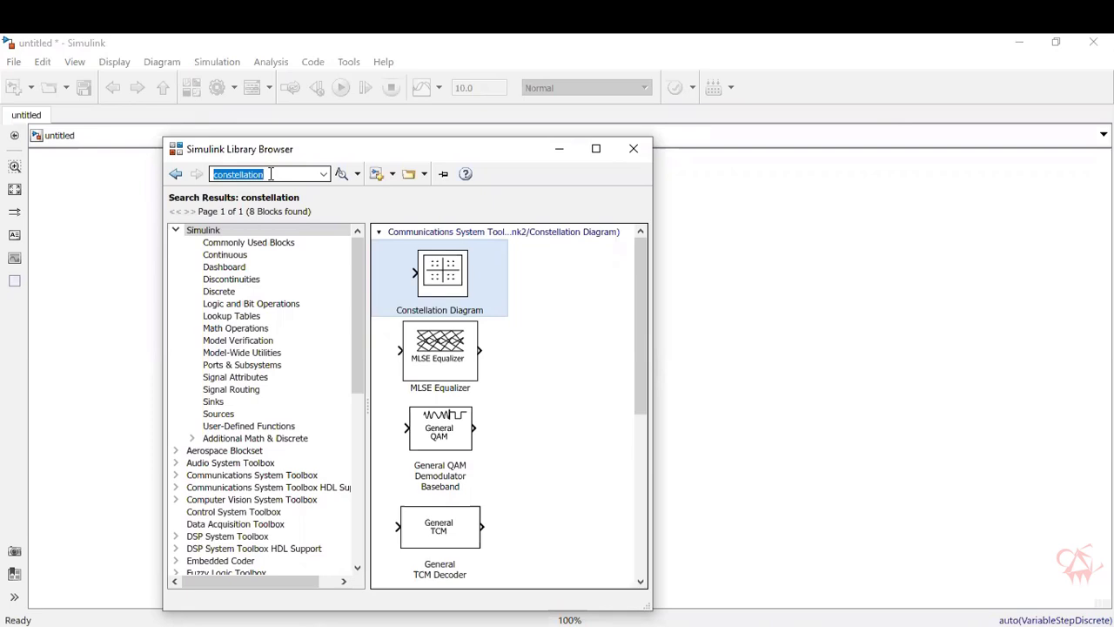
{"action": "type", "text": "rando"}
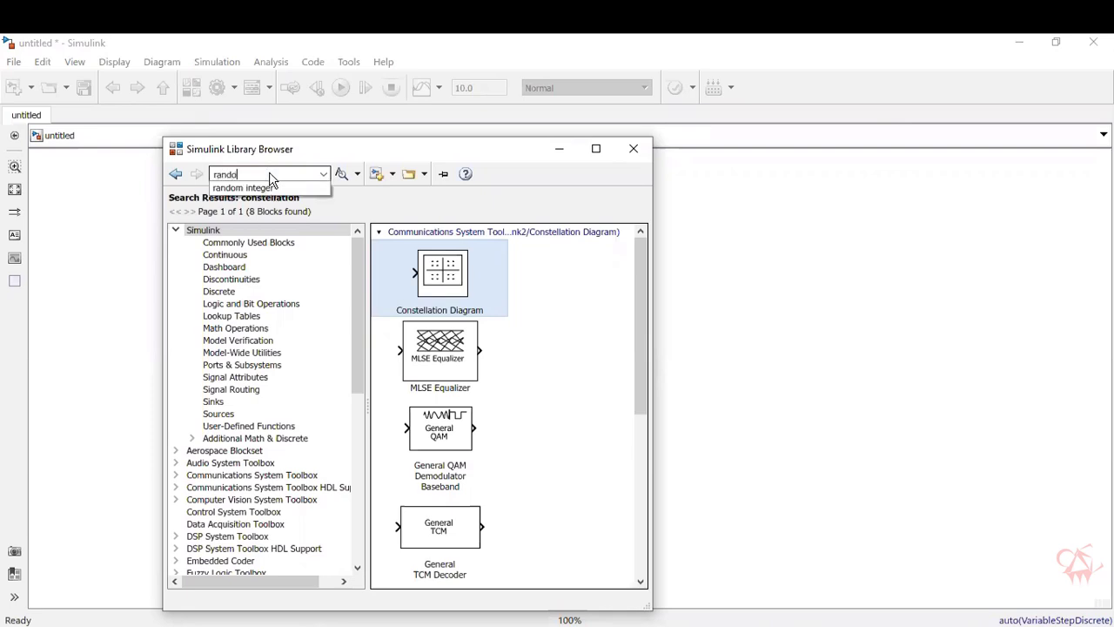
{"action": "type", "text": "m integer"}
{"action": "key", "text": "Return"}
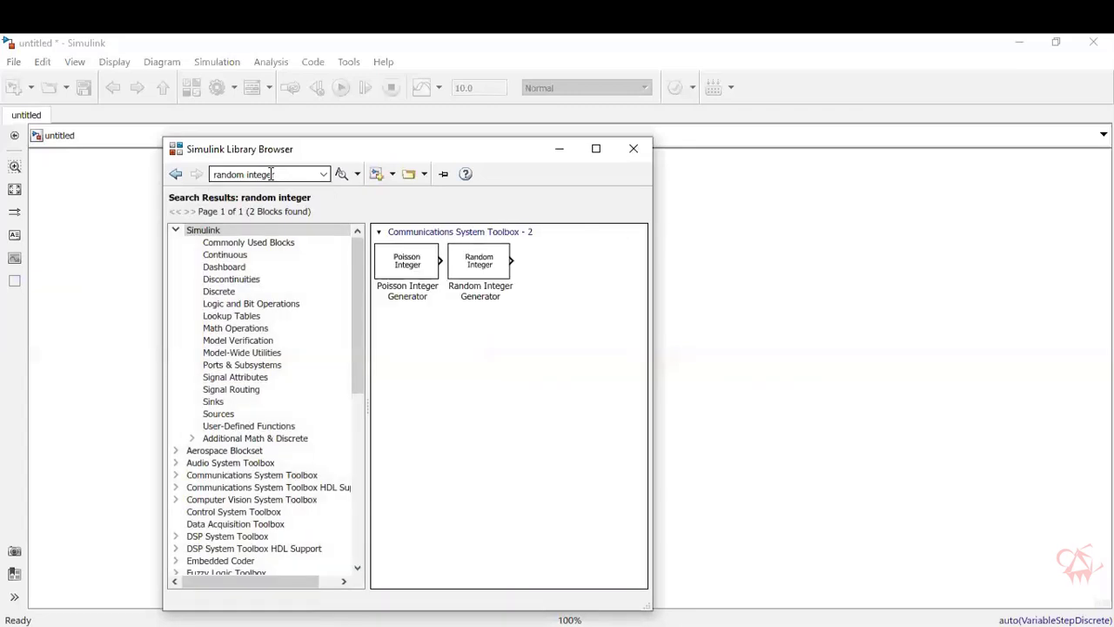
{"action": "left_click", "coordinate": [475, 283]}
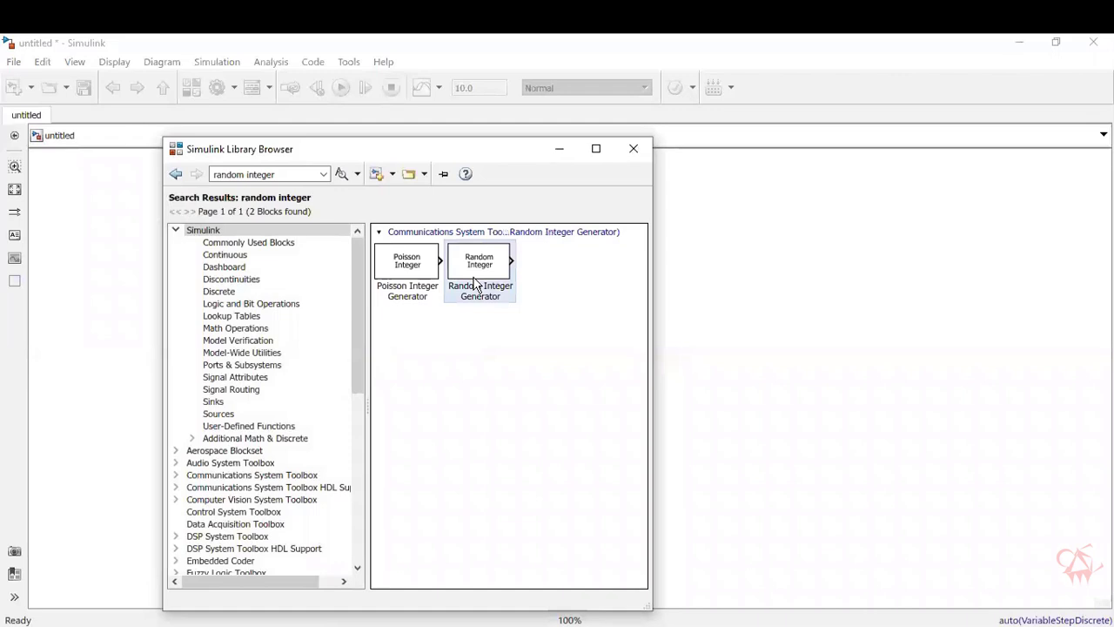
{"action": "left_click_drag", "start_coordinate": [475, 284], "coordinate": [248, 323]}
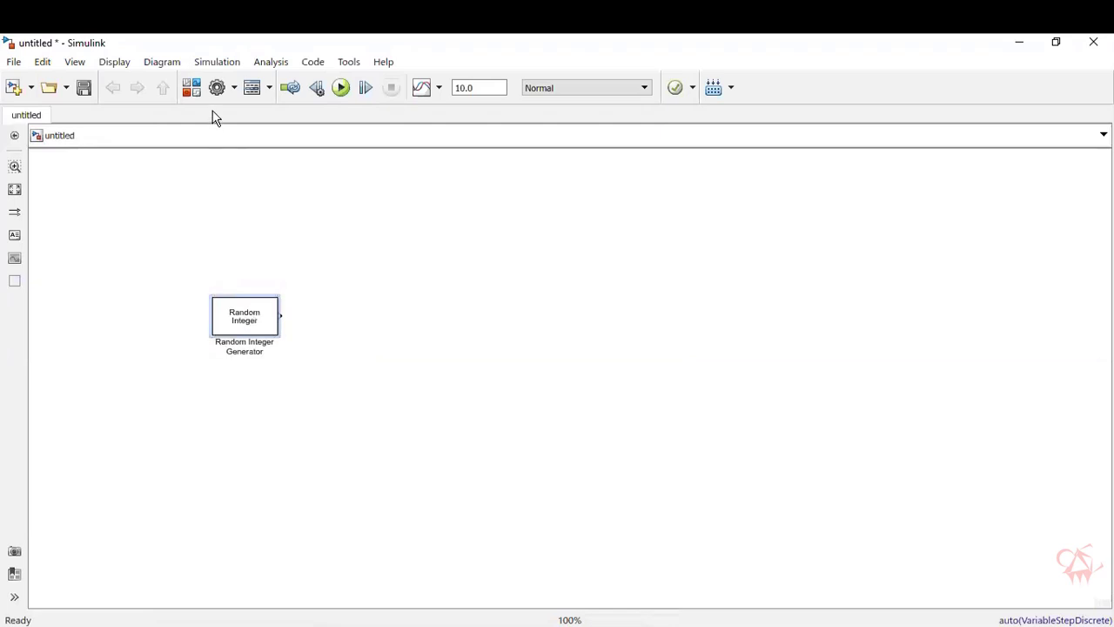
Step: Search the library for "qpsk" and place a Communications System Toolbox QPSK Modulator Baseband block right of the Random Integer Generator
{"action": "left_click", "coordinate": [191, 90]}
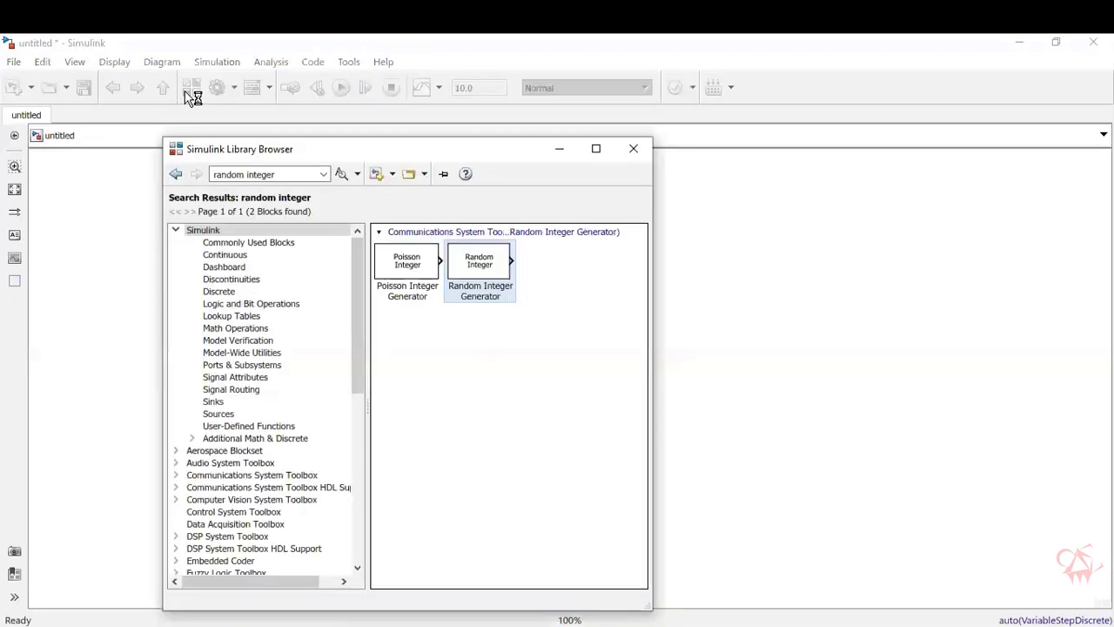
{"action": "triple_click", "coordinate": [281, 171]}
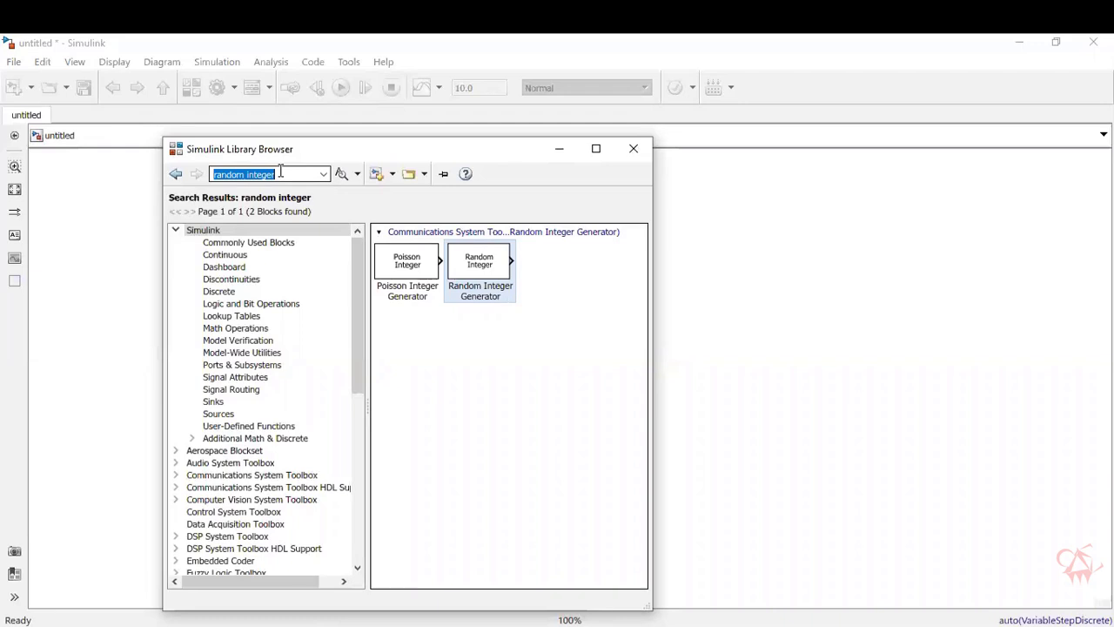
{"action": "type", "text": "qpsk"}
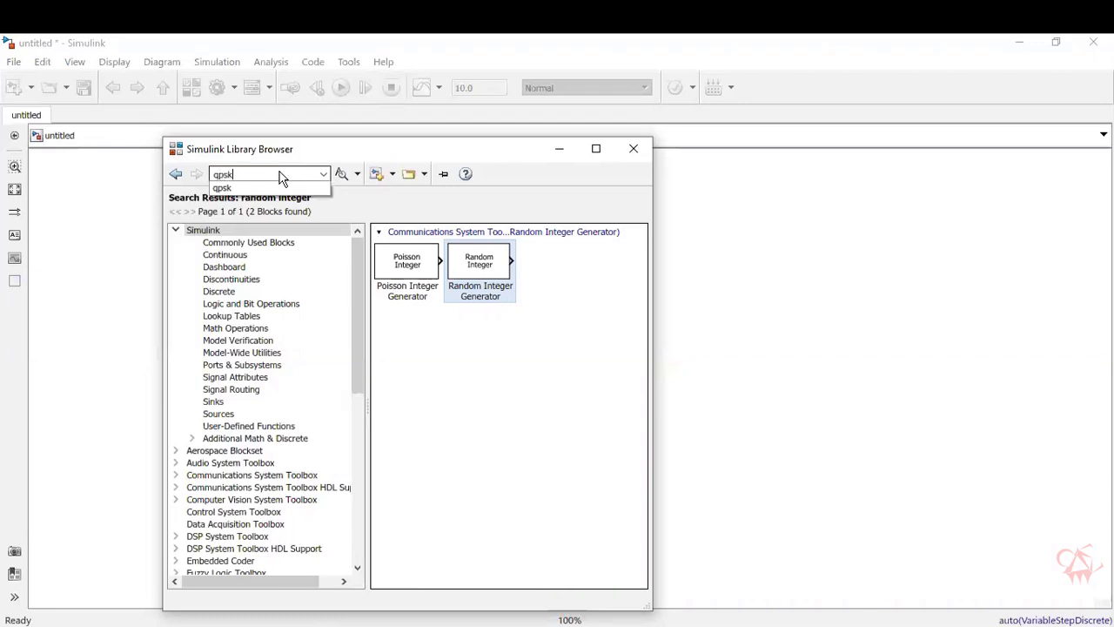
{"action": "key", "text": "Return"}
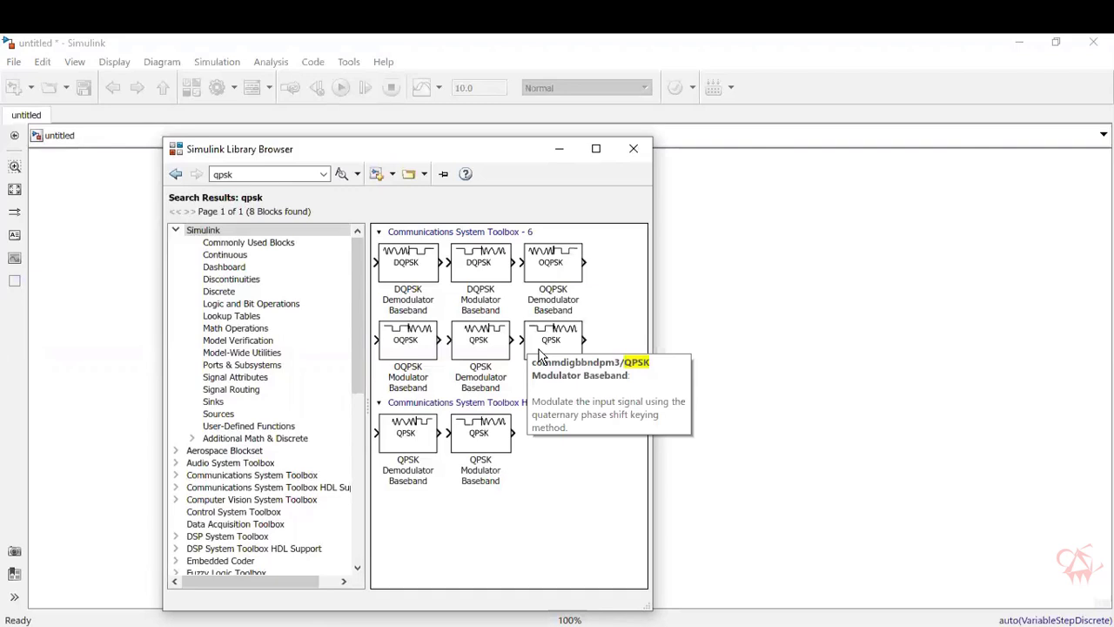
{"action": "left_click", "coordinate": [539, 354]}
{"action": "left_click_drag", "start_coordinate": [539, 354], "coordinate": [539, 316]}
{"action": "left_click_drag", "start_coordinate": [465, 305], "coordinate": [397, 304]}
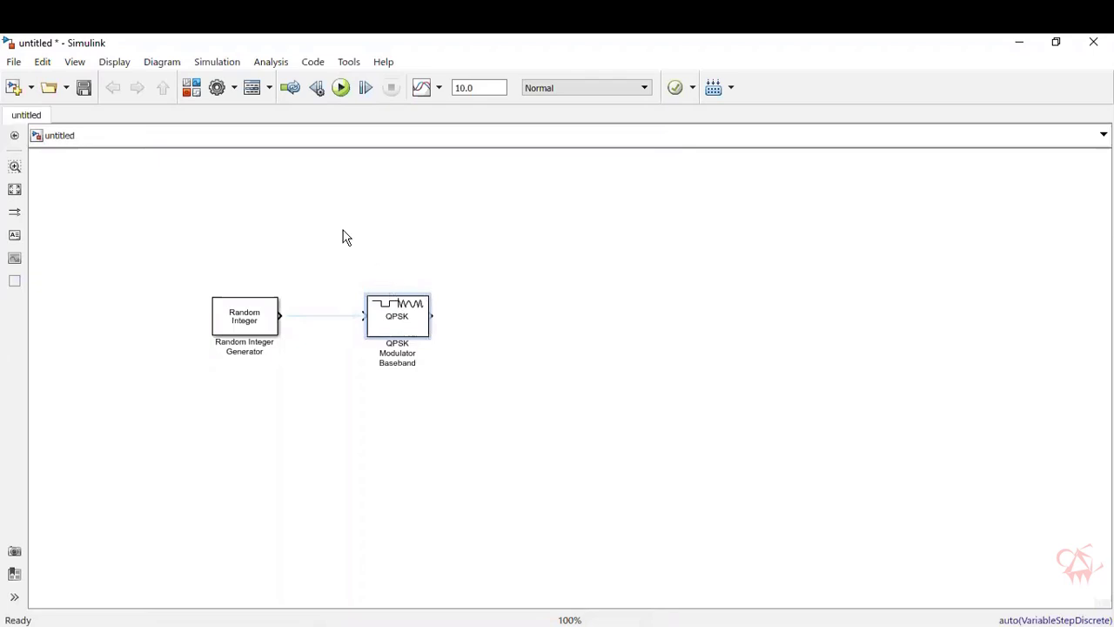
Step: Search the library for "awgn", add the AWGN Channel block to the model and align it to the right of the QPSK modulator
{"action": "left_click", "coordinate": [191, 90]}
{"action": "left_click", "coordinate": [254, 174]}
{"action": "double_click", "coordinate": [254, 174]}
{"action": "type", "text": "awgn"}
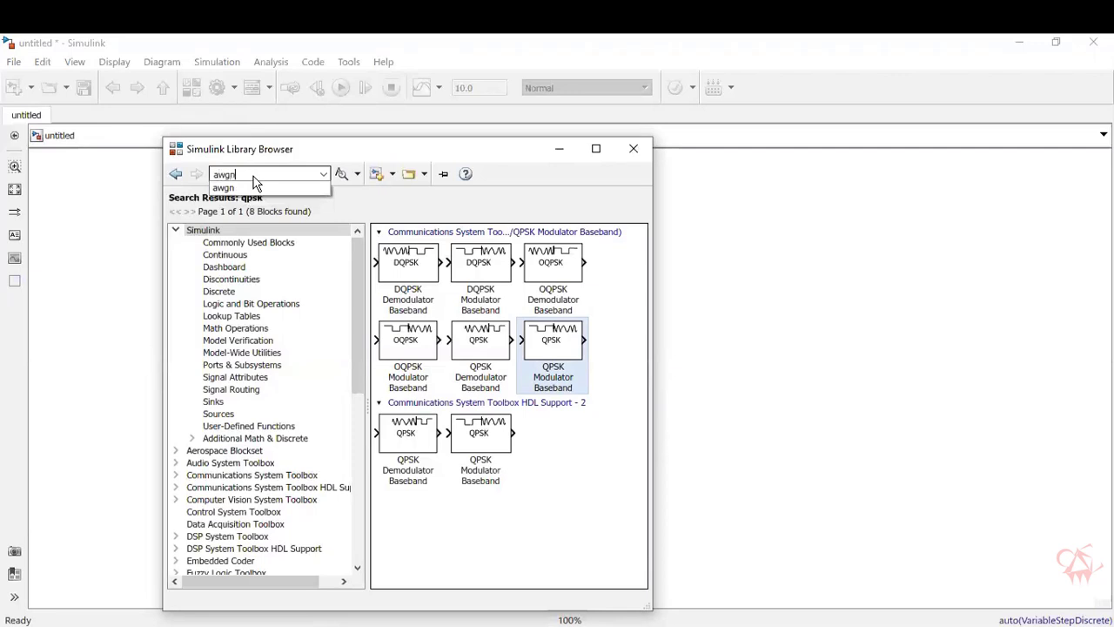
{"action": "key", "text": "Return"}
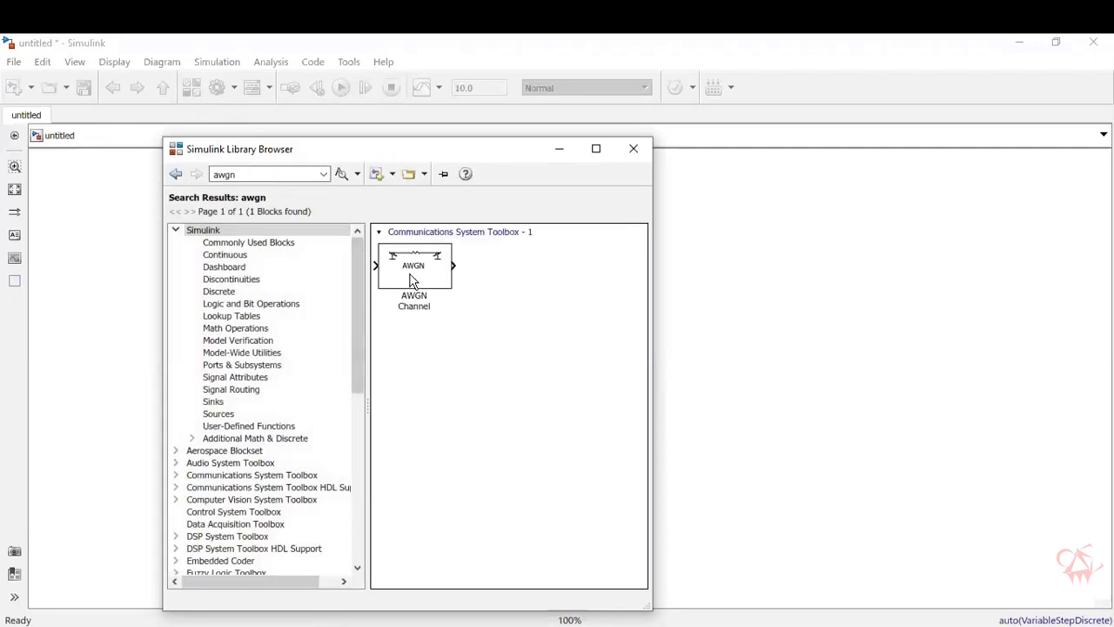
{"action": "left_click", "coordinate": [413, 280]}
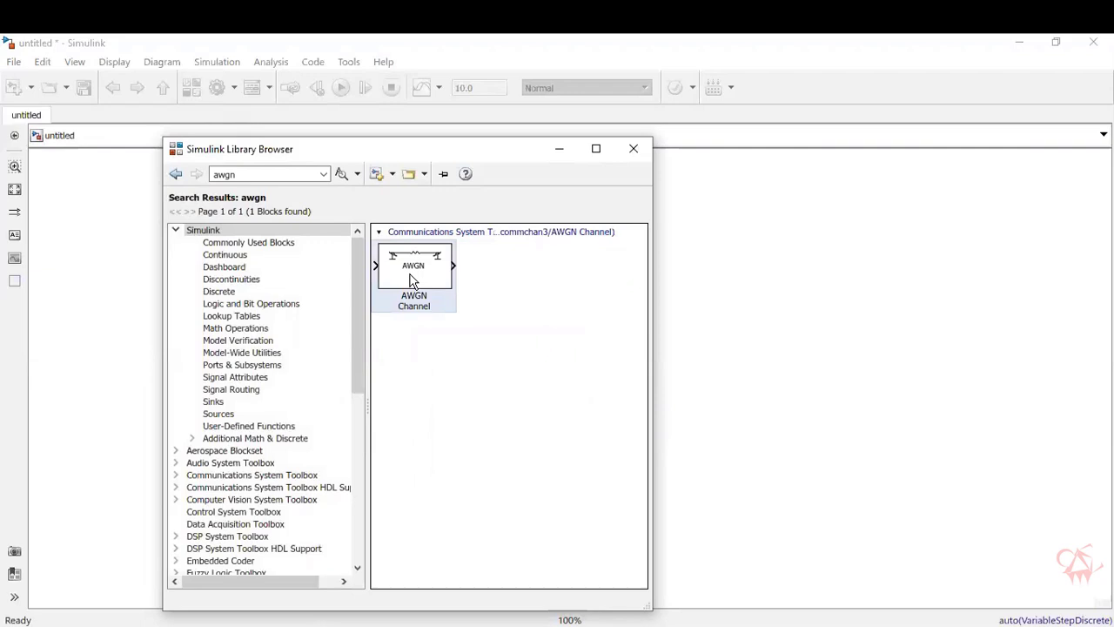
{"action": "right_click", "coordinate": [410, 276]}
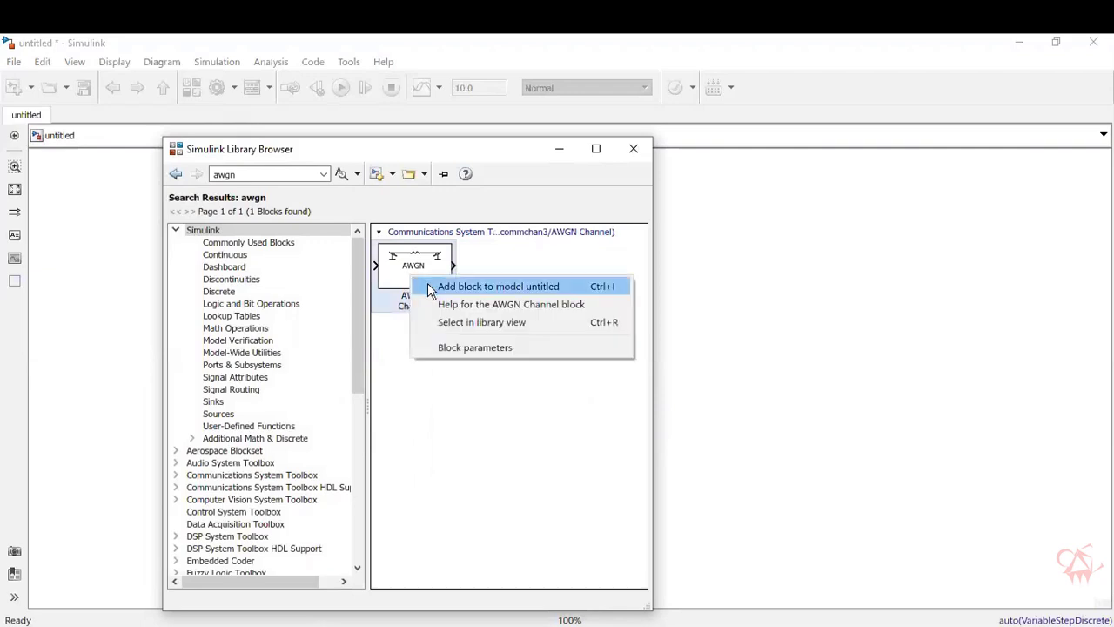
{"action": "left_click", "coordinate": [427, 285]}
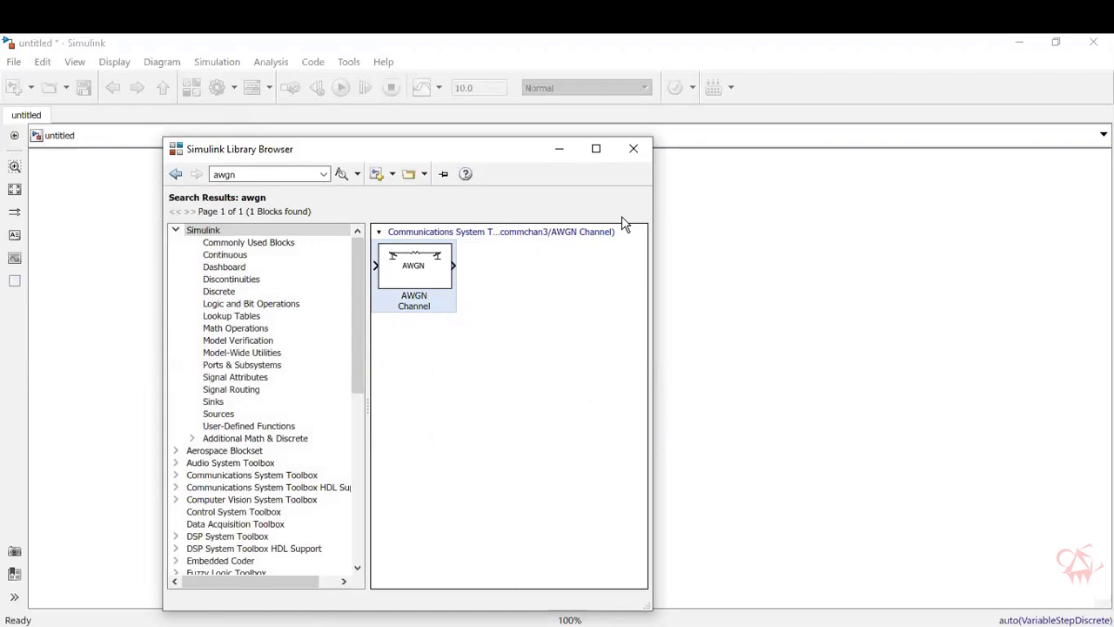
{"action": "left_click", "coordinate": [560, 150]}
{"action": "left_click", "coordinate": [589, 394]}
{"action": "left_click_drag", "start_coordinate": [589, 394], "coordinate": [569, 332]}
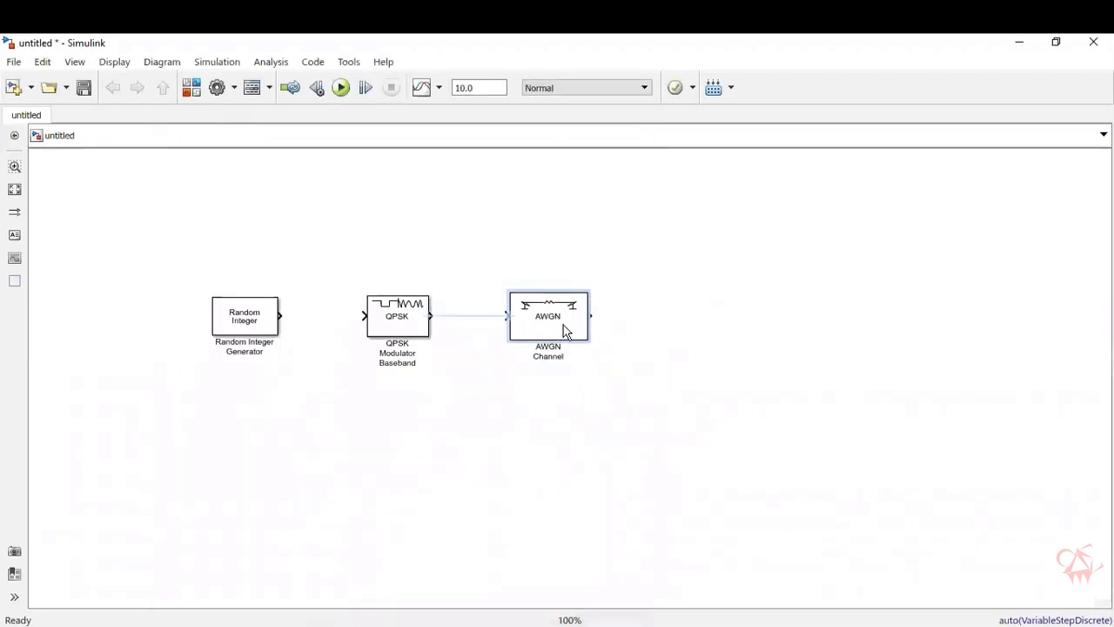
Step: Search the library for "qpsk" and place a Communications System Toolbox QPSK Demodulator Baseband block right of the AWGN Channel
{"action": "left_click", "coordinate": [191, 87]}
{"action": "double_click", "coordinate": [247, 171]}
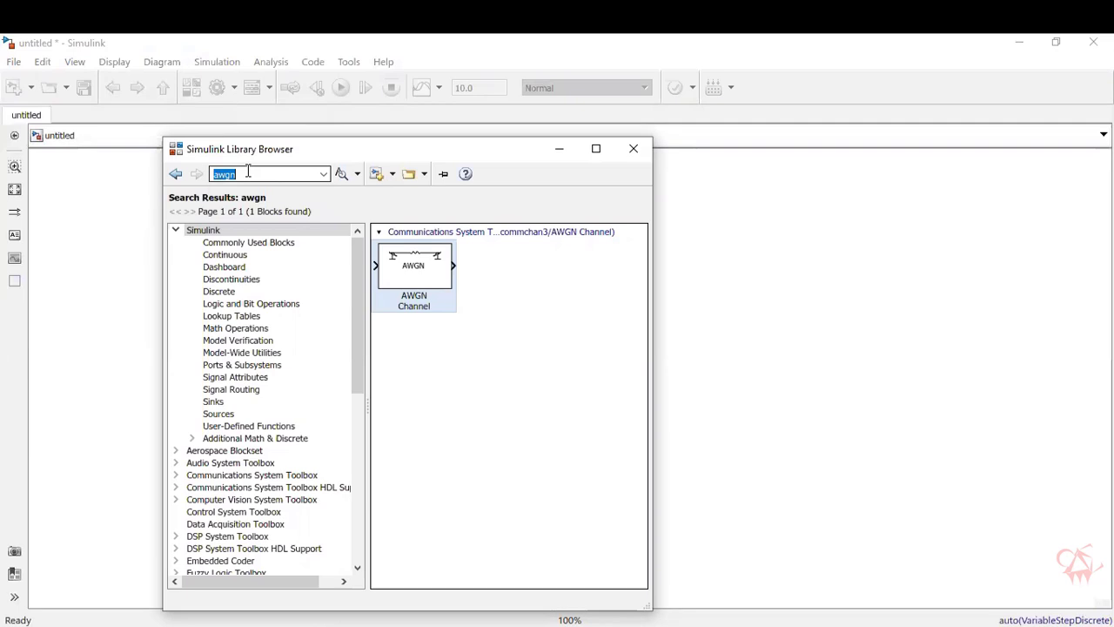
{"action": "type", "text": "qpsk"}
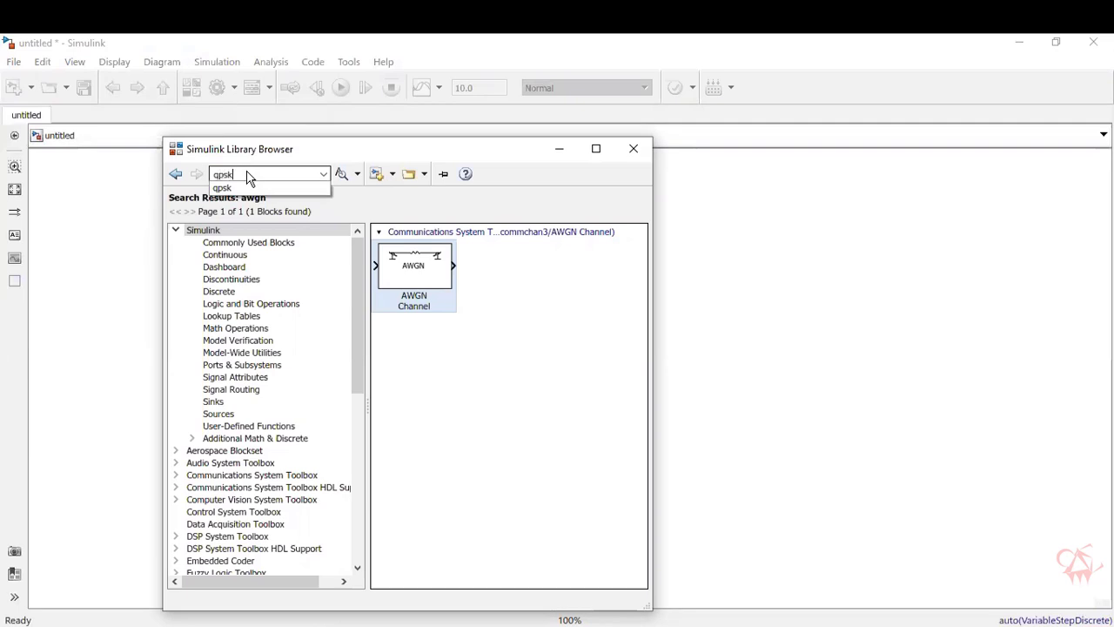
{"action": "key", "text": "Return"}
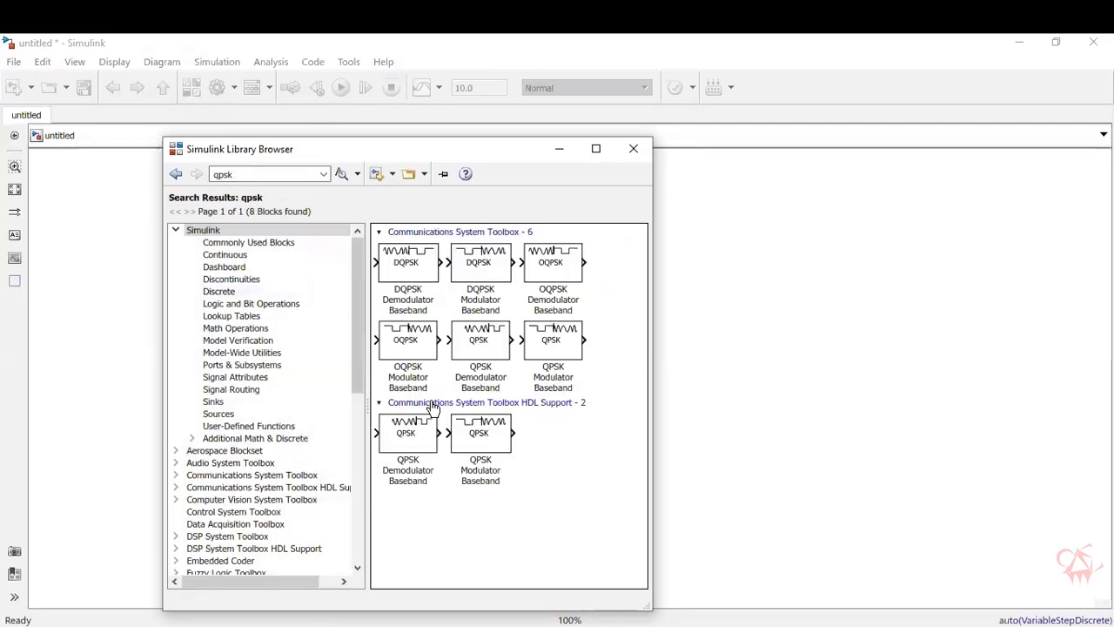
{"action": "left_click", "coordinate": [470, 354]}
{"action": "left_click_drag", "start_coordinate": [470, 353], "coordinate": [710, 318]}
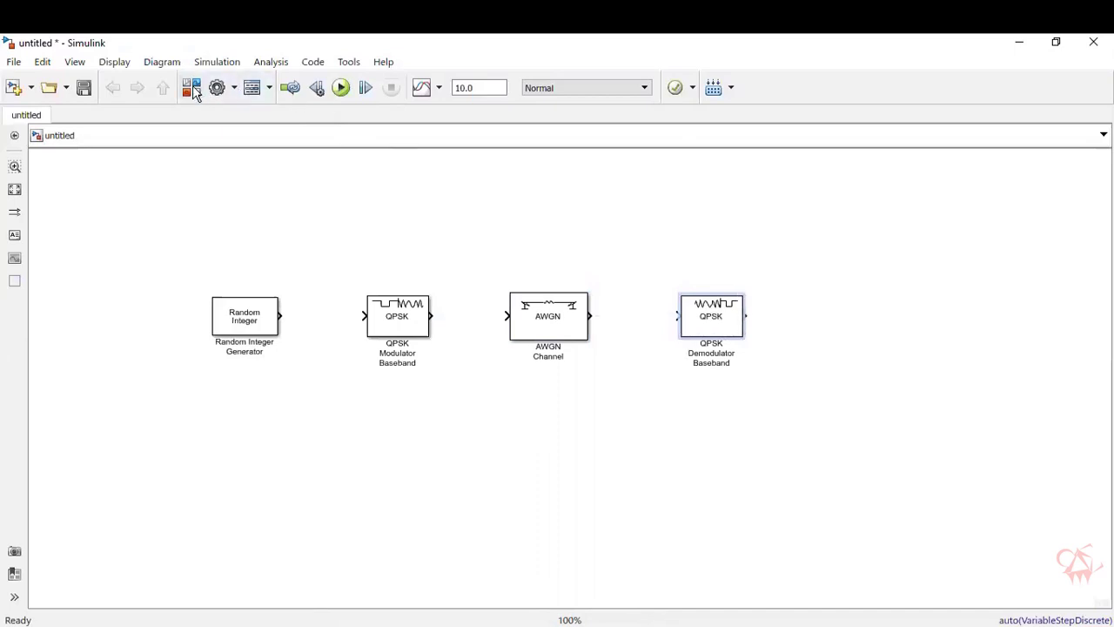
Step: Add a Scope block with 2 input ports from the library and align it to the right of the QPSK demodulator
{"action": "left_click", "coordinate": [192, 88]}
{"action": "double_click", "coordinate": [254, 171]}
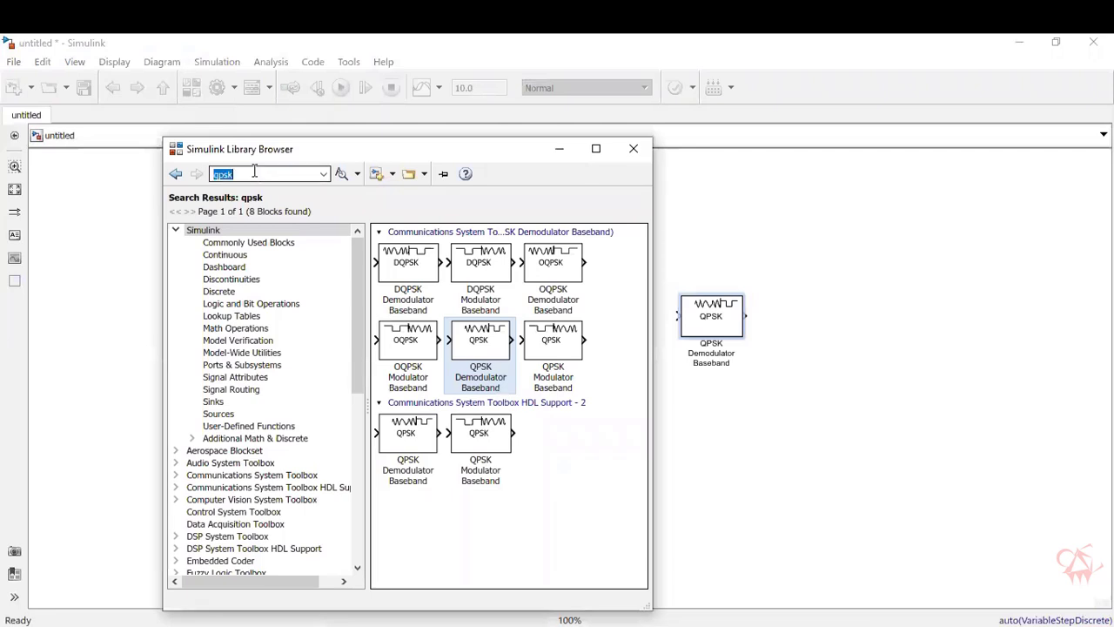
{"action": "type", "text": "scope"}
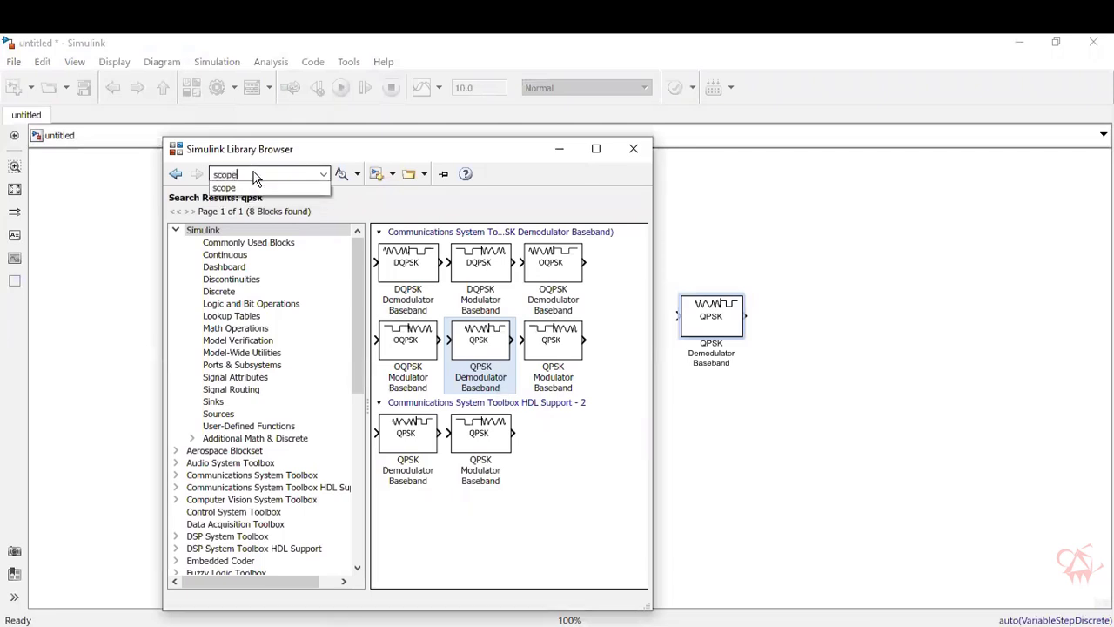
{"action": "key", "text": "Return"}
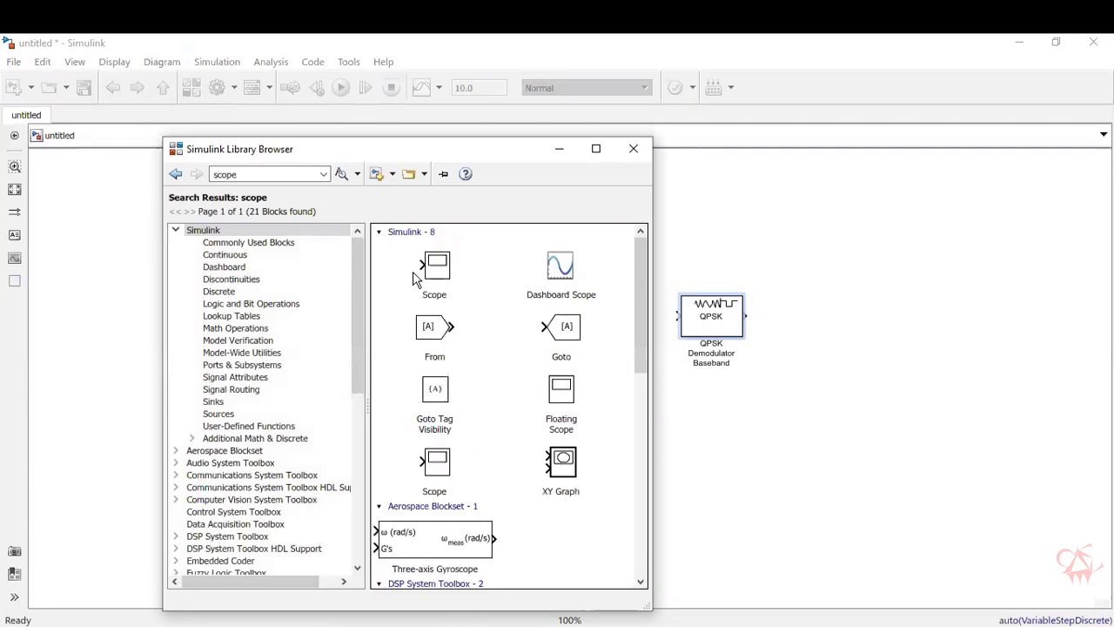
{"action": "left_click", "coordinate": [444, 276]}
{"action": "left_click_drag", "start_coordinate": [444, 277], "coordinate": [842, 323]}
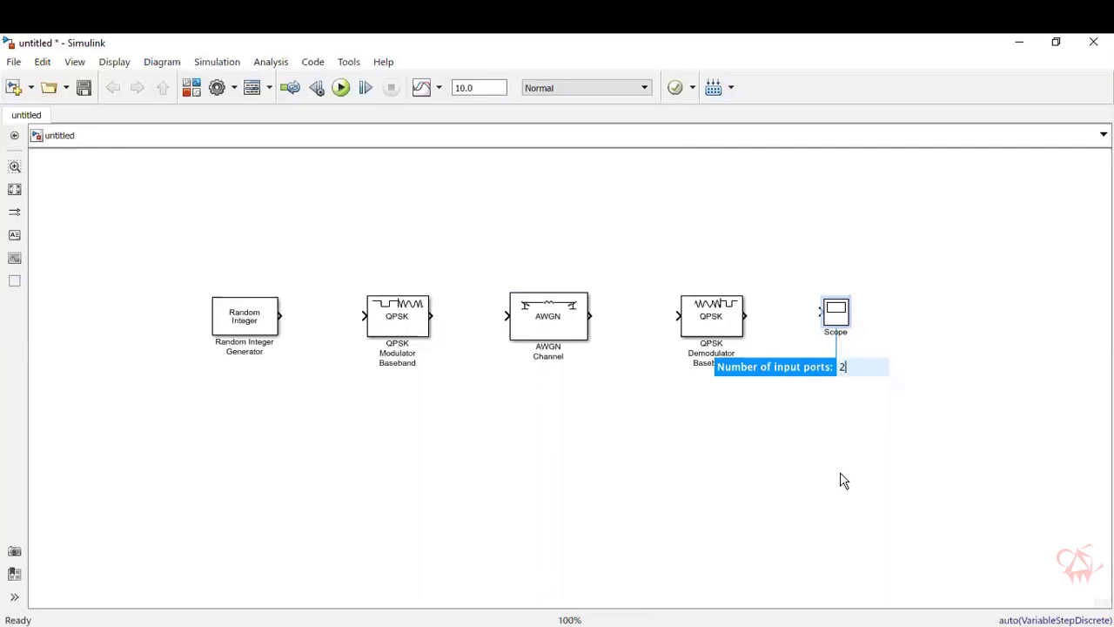
{"action": "key", "text": "Return"}
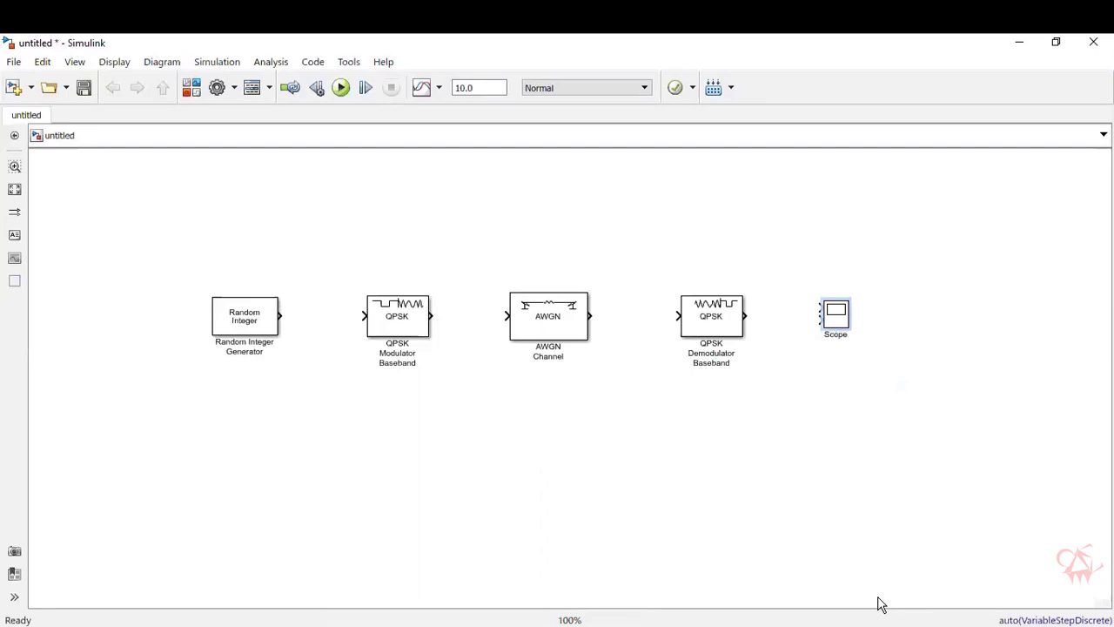
{"action": "left_click", "coordinate": [833, 323]}
{"action": "left_click_drag", "start_coordinate": [829, 326], "coordinate": [834, 319]}
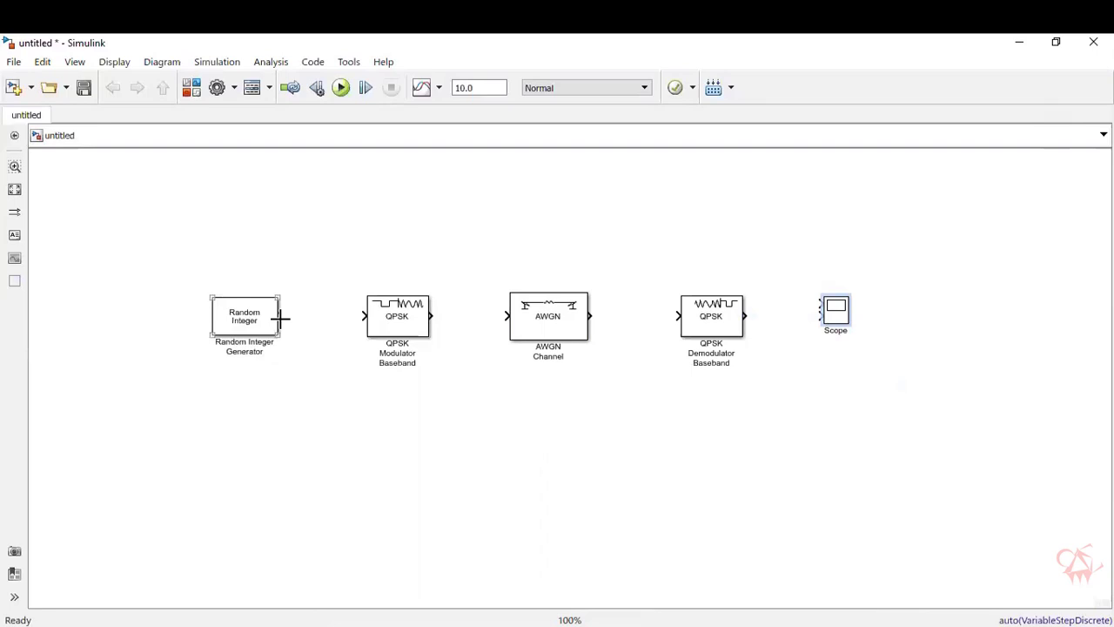
Step: Wire generator, modulator, AWGN Channel, demodulator and the Scope's second input in series, and branch the generator's output to the Scope's first input
{"action": "left_click_drag", "start_coordinate": [280, 318], "coordinate": [364, 316]}
{"action": "left_click_drag", "start_coordinate": [432, 316], "coordinate": [507, 318]}
{"action": "left_click_drag", "start_coordinate": [590, 315], "coordinate": [818, 315]}
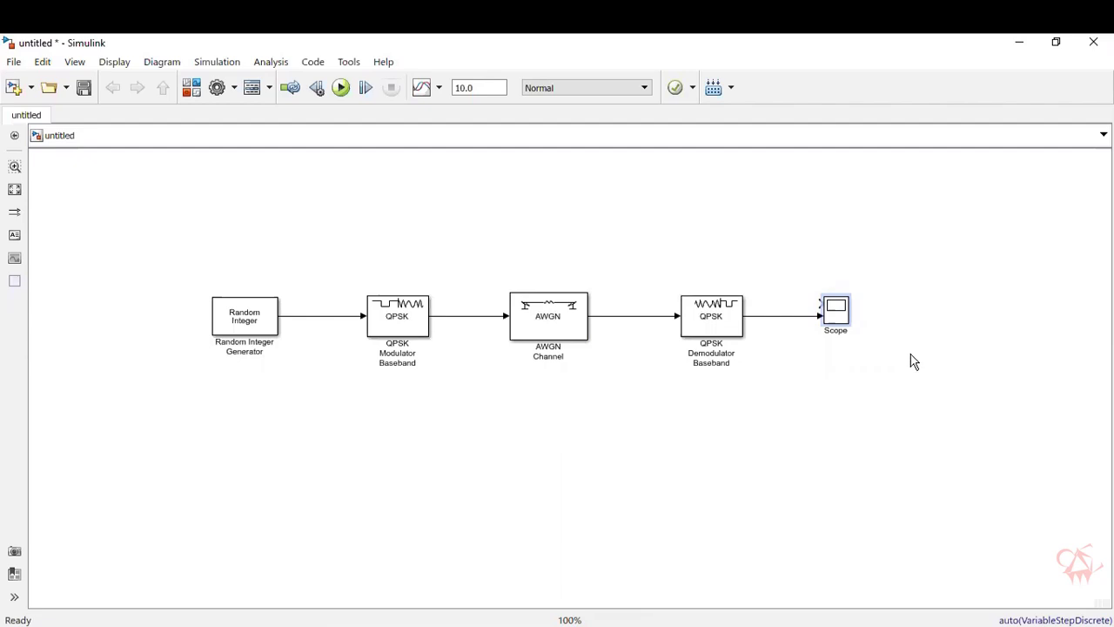
{"action": "left_click_drag", "start_coordinate": [822, 303], "coordinate": [318, 315]}
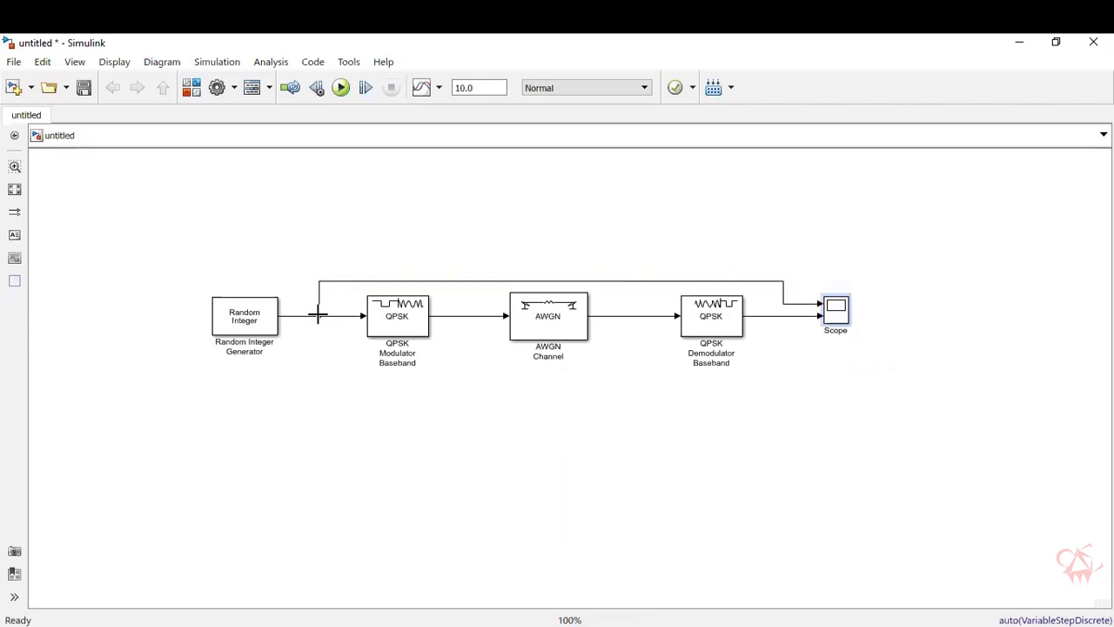
{"action": "left_click", "coordinate": [531, 323]}
{"action": "left_click", "coordinate": [390, 326]}
{"action": "left_click", "coordinate": [451, 320]}
{"action": "left_click", "coordinate": [425, 319]}
{"action": "left_click", "coordinate": [439, 361]}
Step: Search the library for "complex" and place a Complex to Real-Imag block below the signal chain, between the modulator and the AWGN Channel
{"action": "left_click", "coordinate": [194, 92]}
{"action": "double_click", "coordinate": [250, 178]}
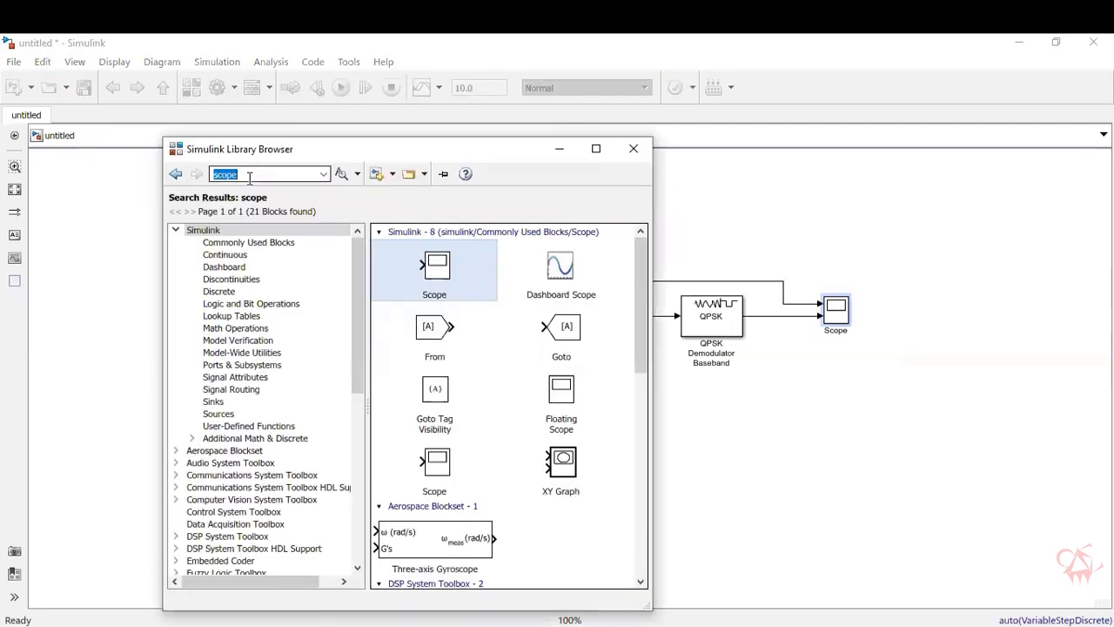
{"action": "type", "text": "compl"}
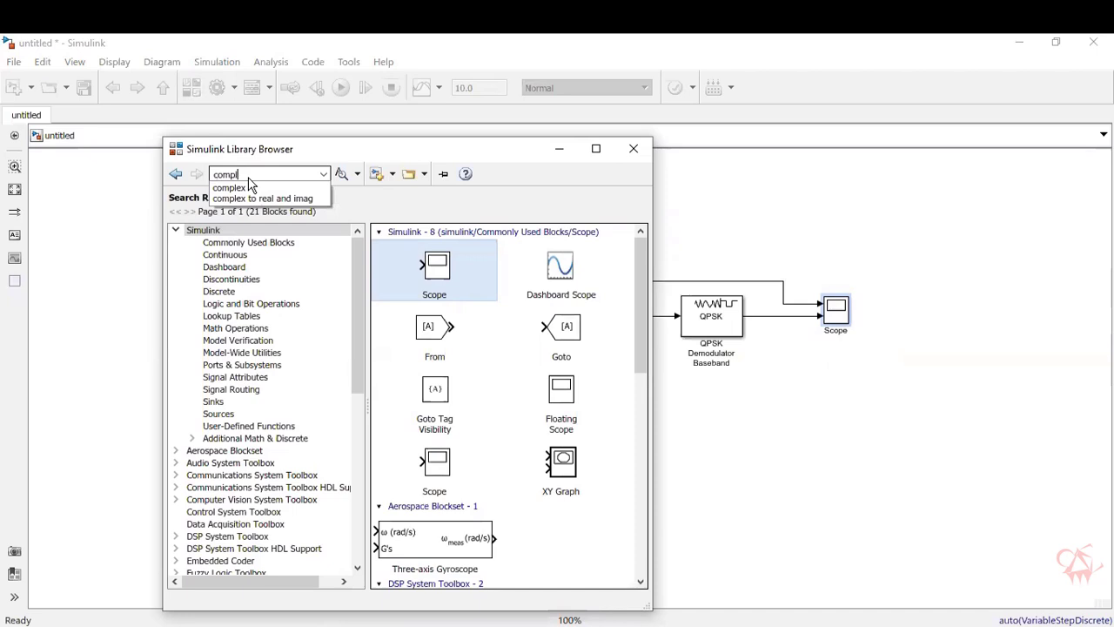
{"action": "type", "text": "ex"}
{"action": "key", "text": "Return"}
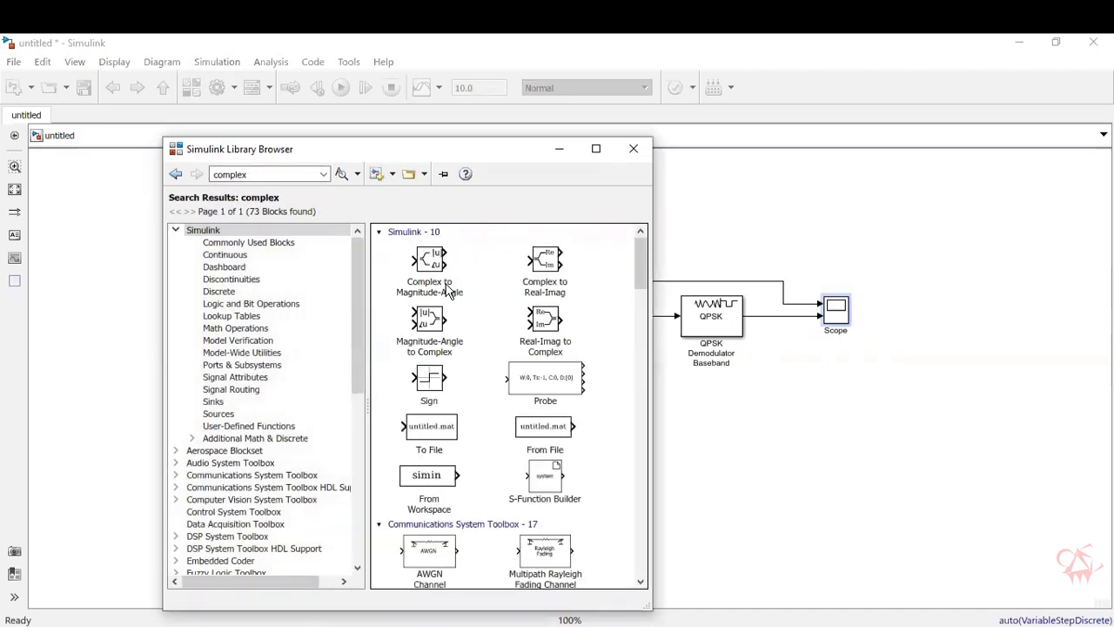
{"action": "left_click", "coordinate": [537, 273]}
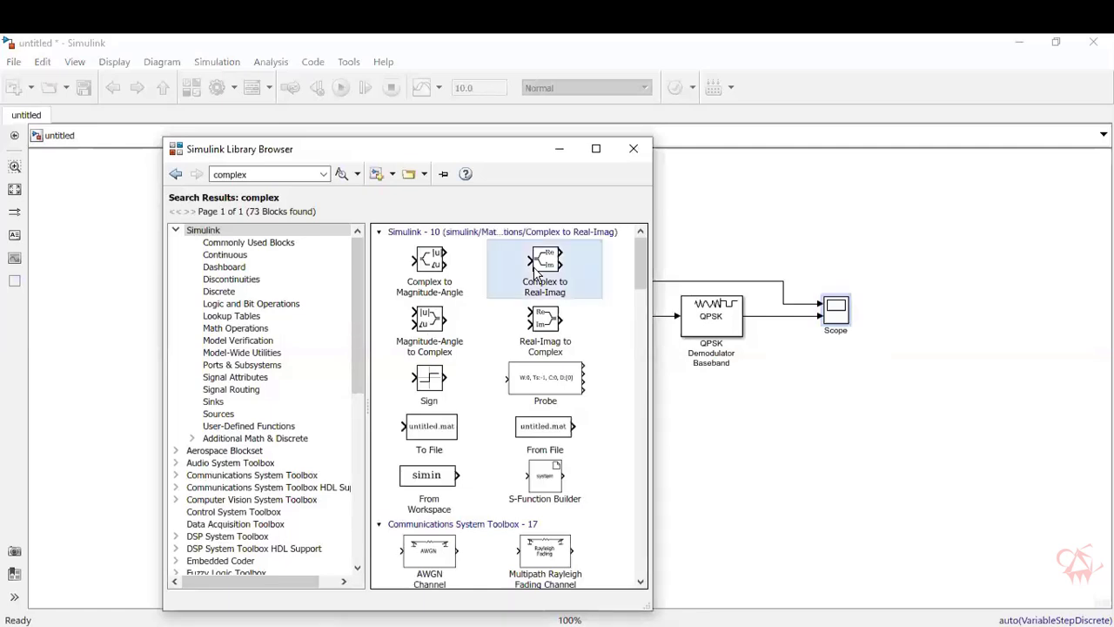
{"action": "left_click_drag", "start_coordinate": [537, 272], "coordinate": [566, 427]}
{"action": "left_click_drag", "start_coordinate": [493, 424], "coordinate": [496, 432]}
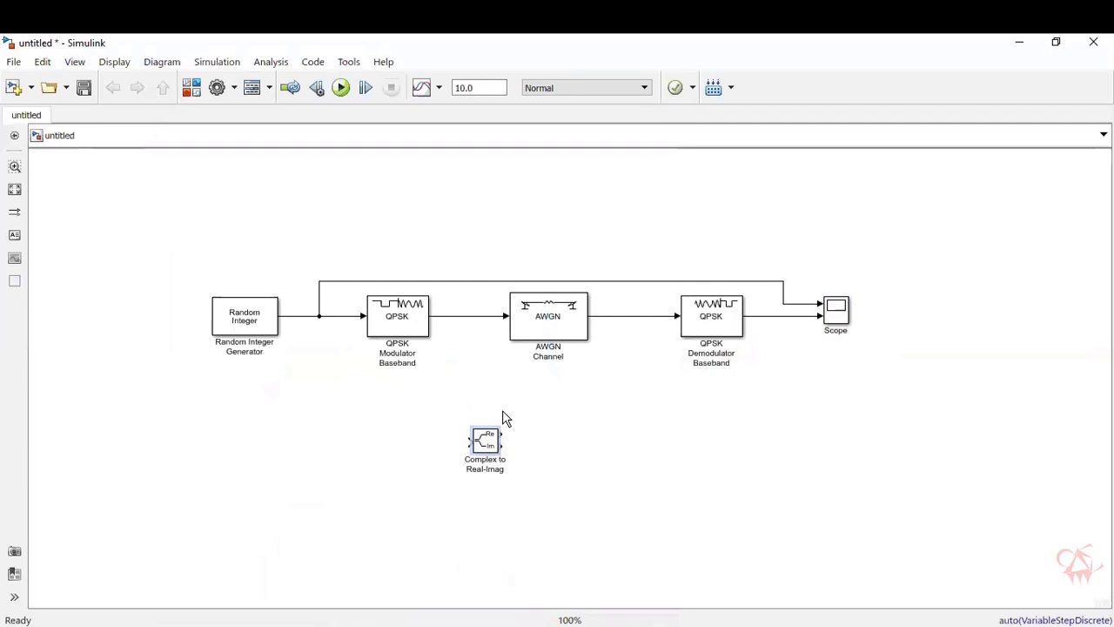
Step: Search the library for "sine", place a Sine Wave block above the Complex to Real-Imag block and put a copy of it below
{"action": "left_click", "coordinate": [190, 88]}
{"action": "double_click", "coordinate": [265, 174]}
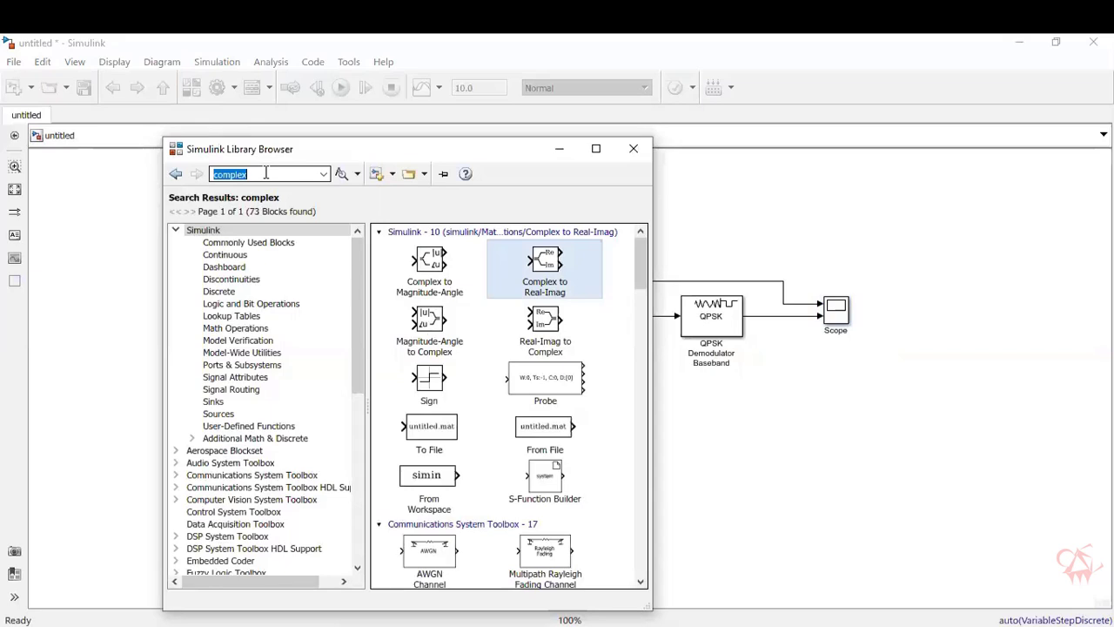
{"action": "type", "text": "sine"}
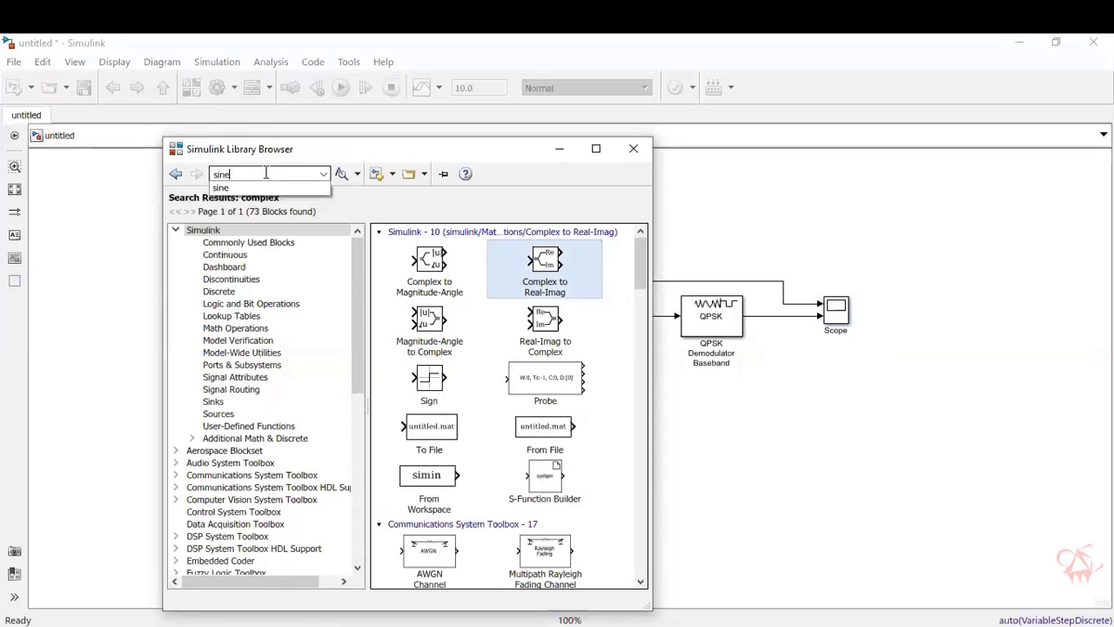
{"action": "key", "text": "Return"}
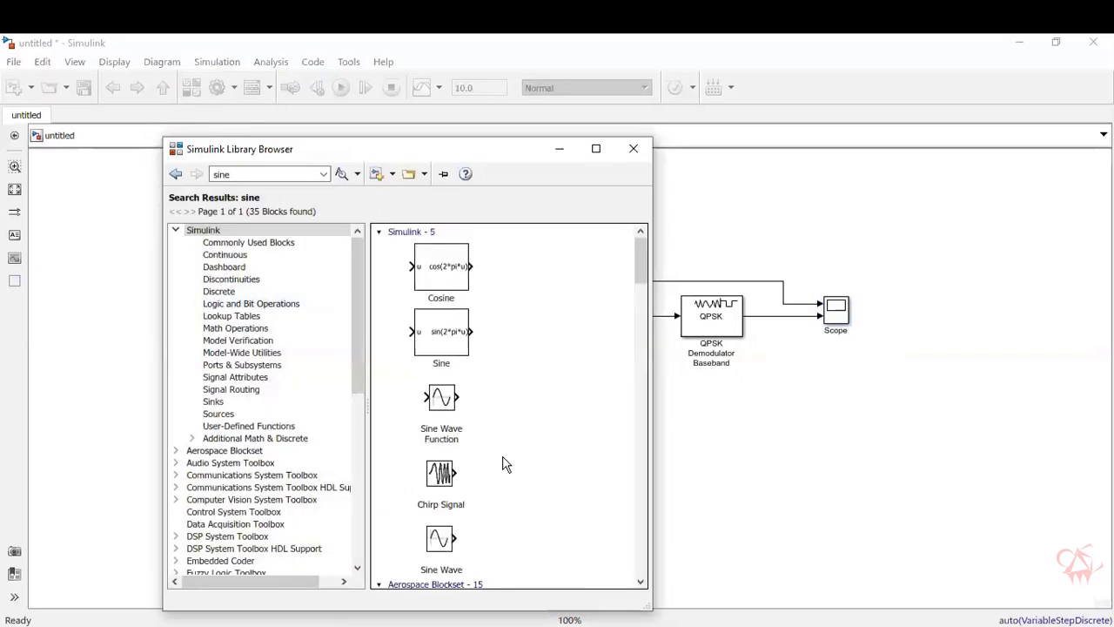
{"action": "scroll", "coordinate": [505, 464], "scroll_direction": "down", "scroll_amount": 1}
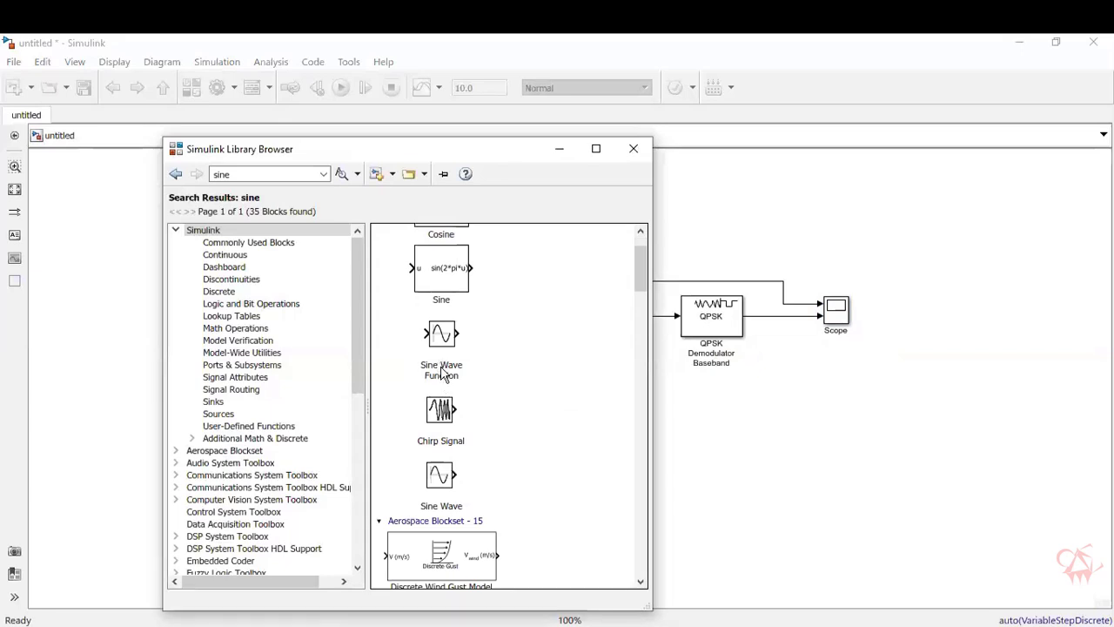
{"action": "left_click", "coordinate": [453, 478]}
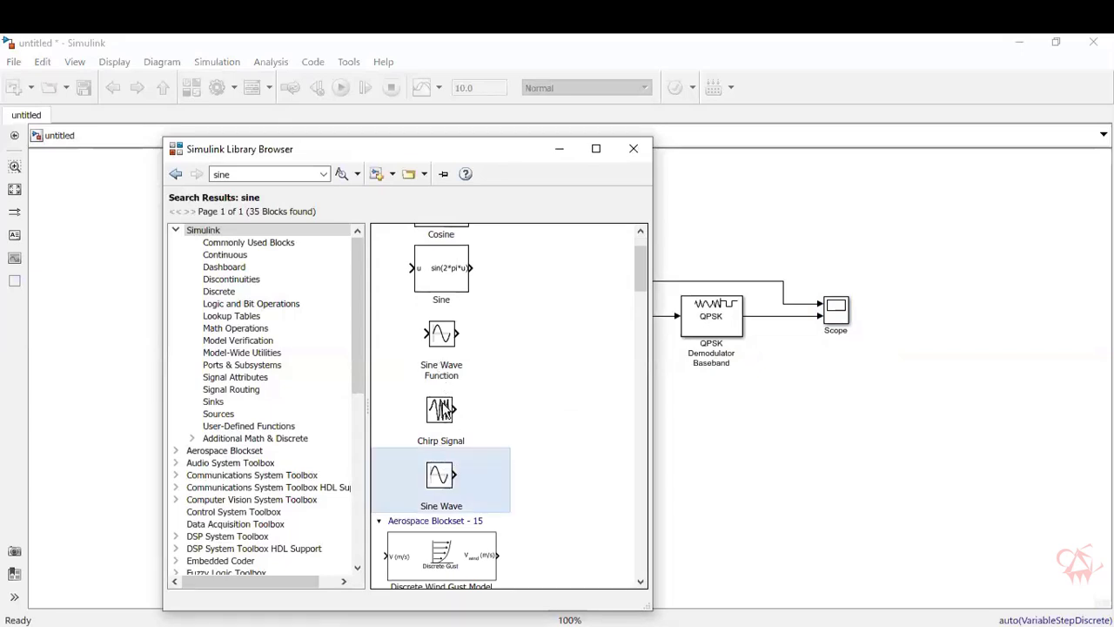
{"action": "mouse_move", "coordinate": [441, 497]}
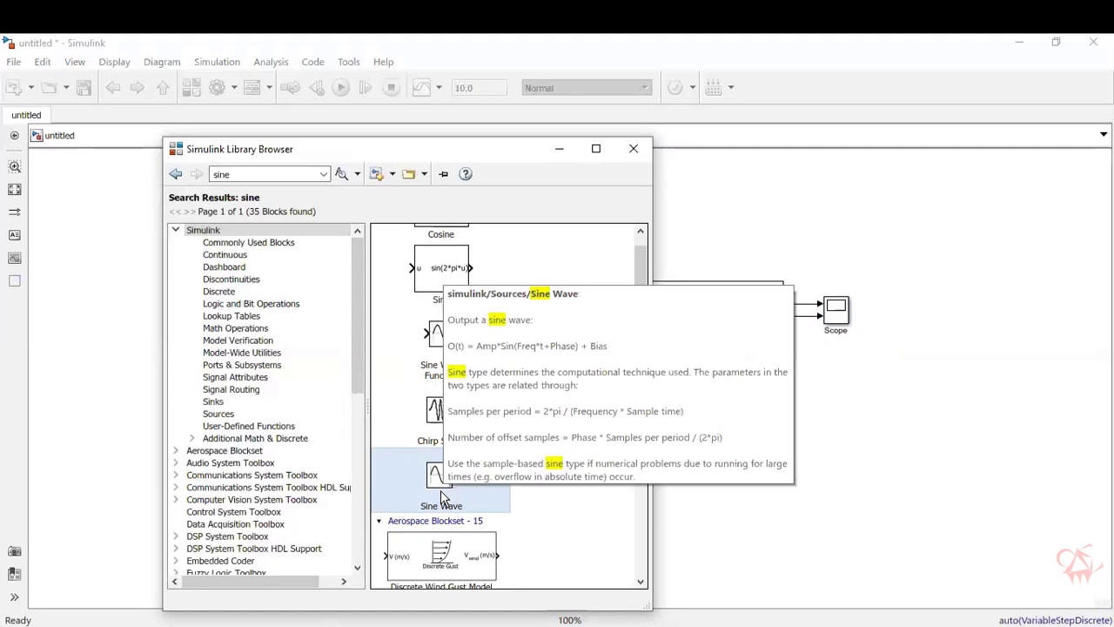
{"action": "left_click_drag", "start_coordinate": [441, 497], "coordinate": [487, 392]}
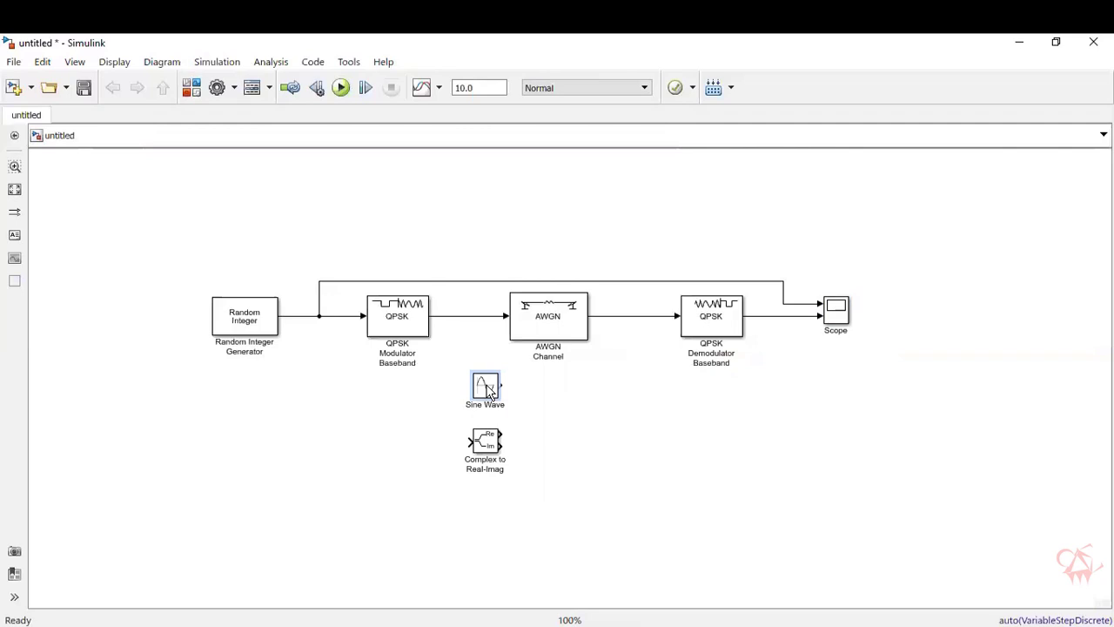
{"action": "left_click_drag", "start_coordinate": [489, 392], "coordinate": [488, 519]}
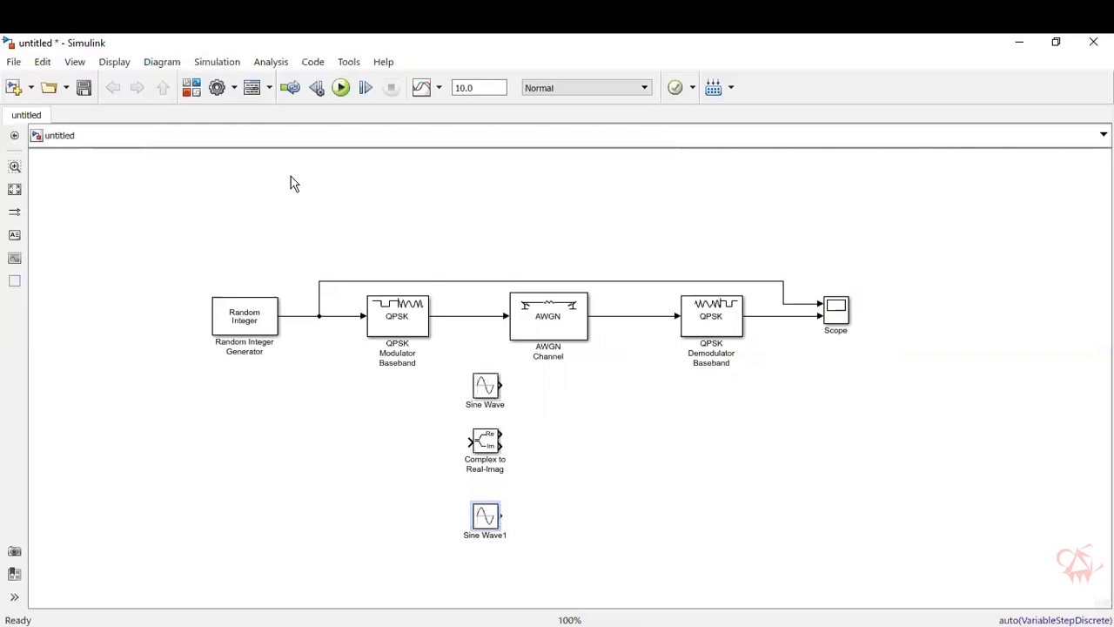
Step: Search the library for "product" and place two Product blocks, one above the other, to the right of the Sine Wave blocks
{"action": "left_click", "coordinate": [196, 89]}
{"action": "double_click", "coordinate": [241, 172]}
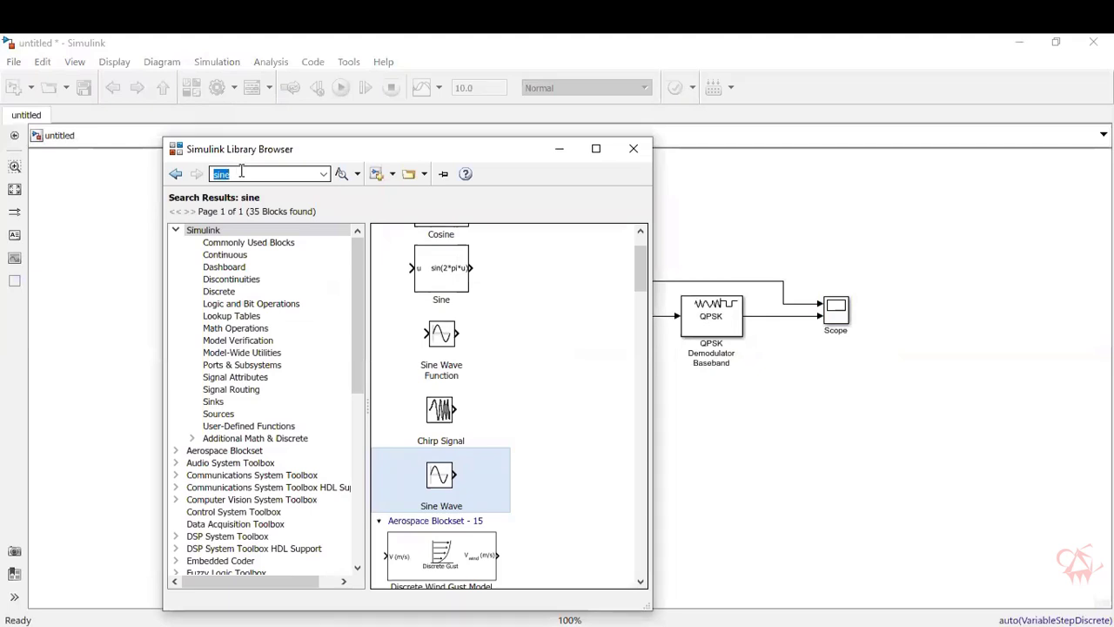
{"action": "type", "text": "produc"}
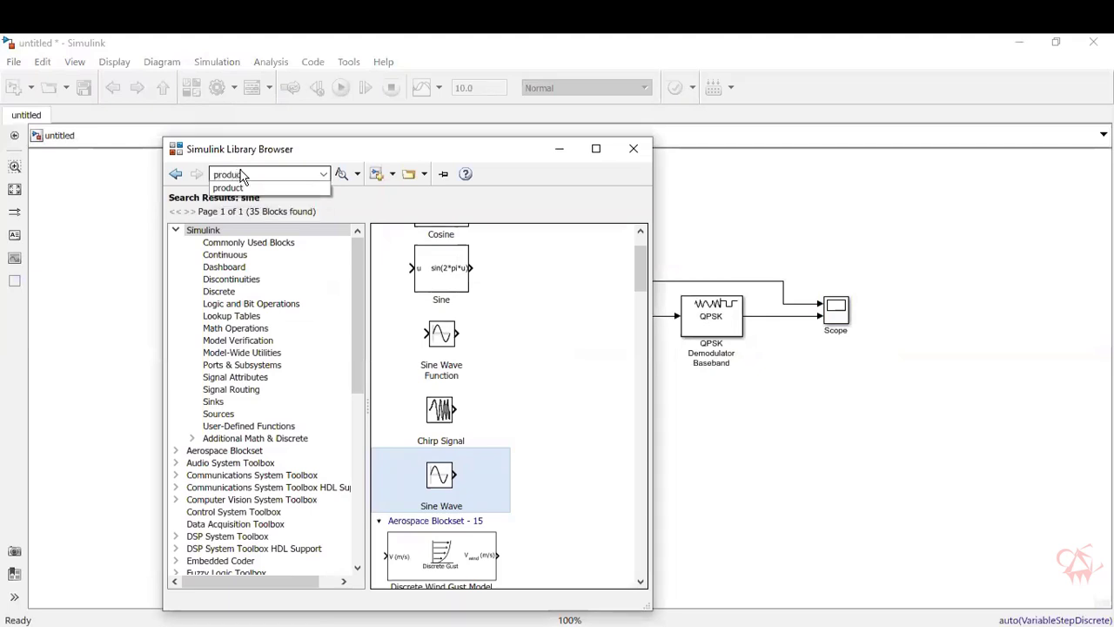
{"action": "type", "text": "t"}
{"action": "key", "text": "Return"}
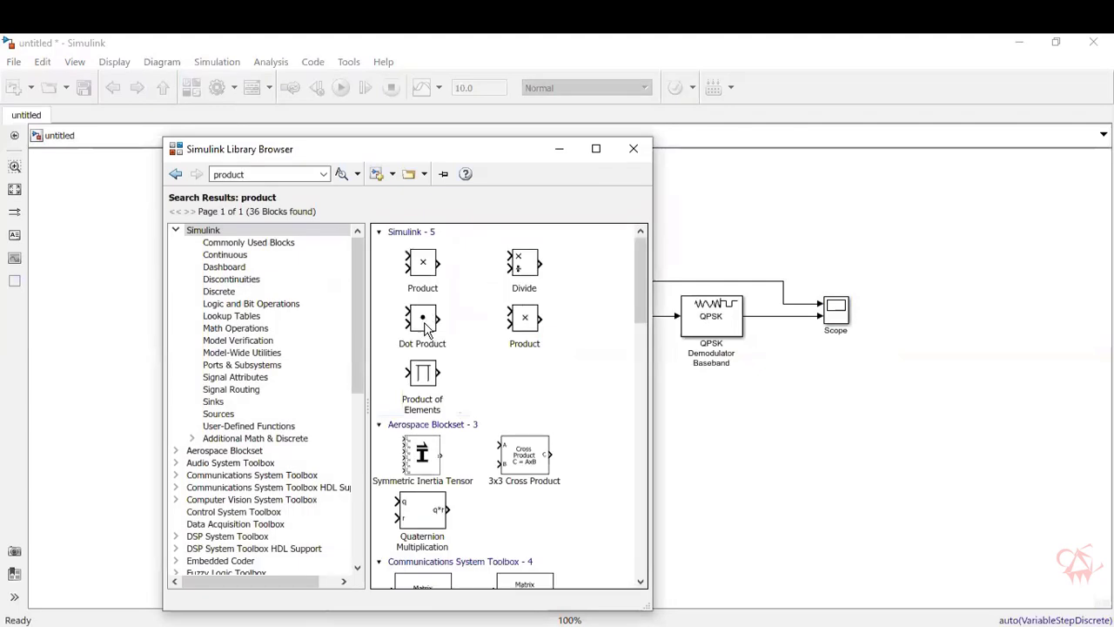
{"action": "left_click", "coordinate": [425, 278]}
{"action": "left_click_drag", "start_coordinate": [424, 286], "coordinate": [574, 411]}
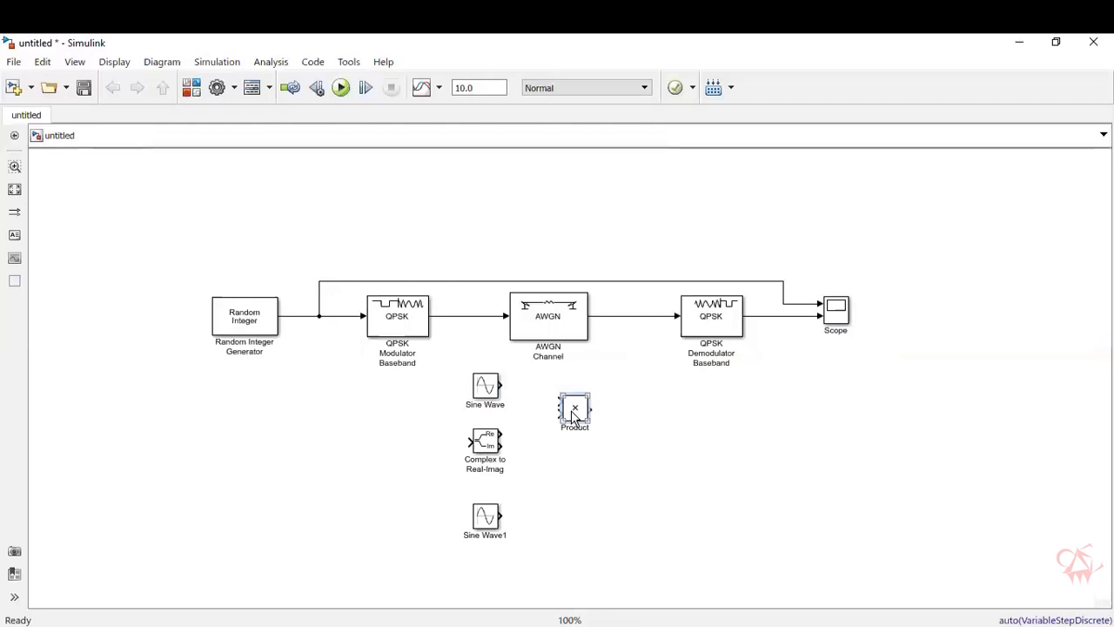
{"action": "left_click_drag", "start_coordinate": [573, 414], "coordinate": [575, 480]}
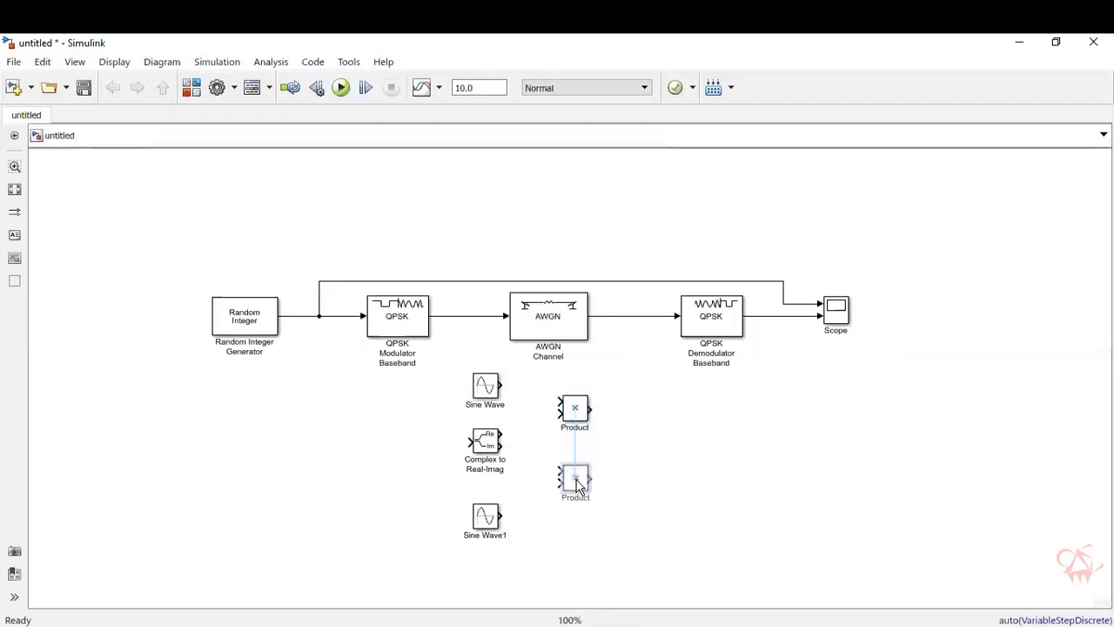
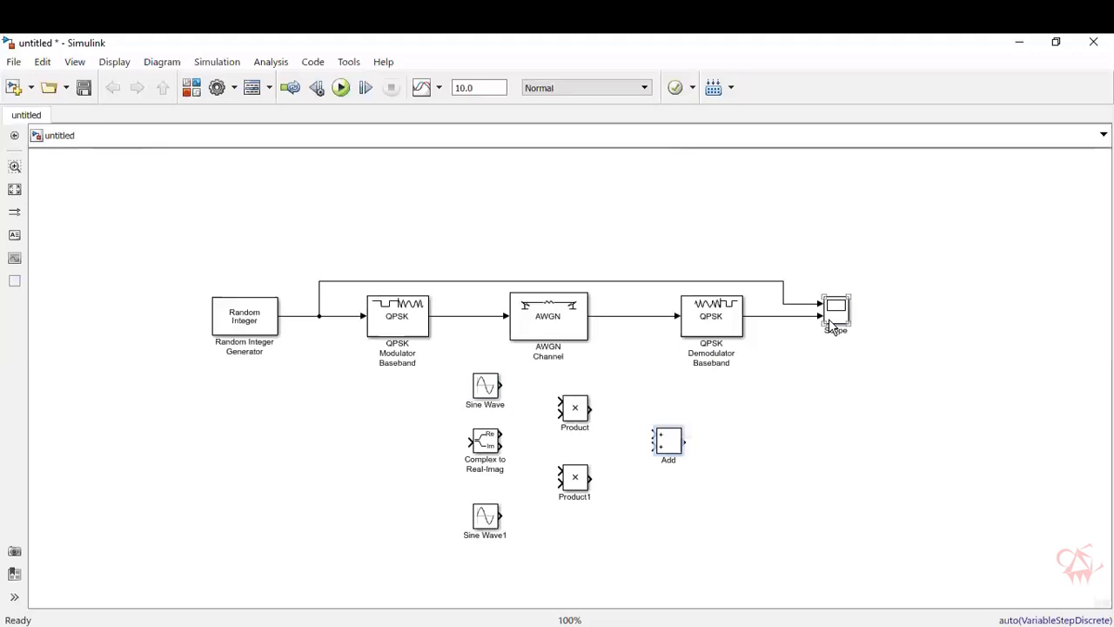
Step: Copy the two-input Scope to the right of the Add block and branch the QPSK modulator's output to the Complex to Real-Imag input
{"action": "left_click_drag", "start_coordinate": [831, 325], "coordinate": [836, 457]}
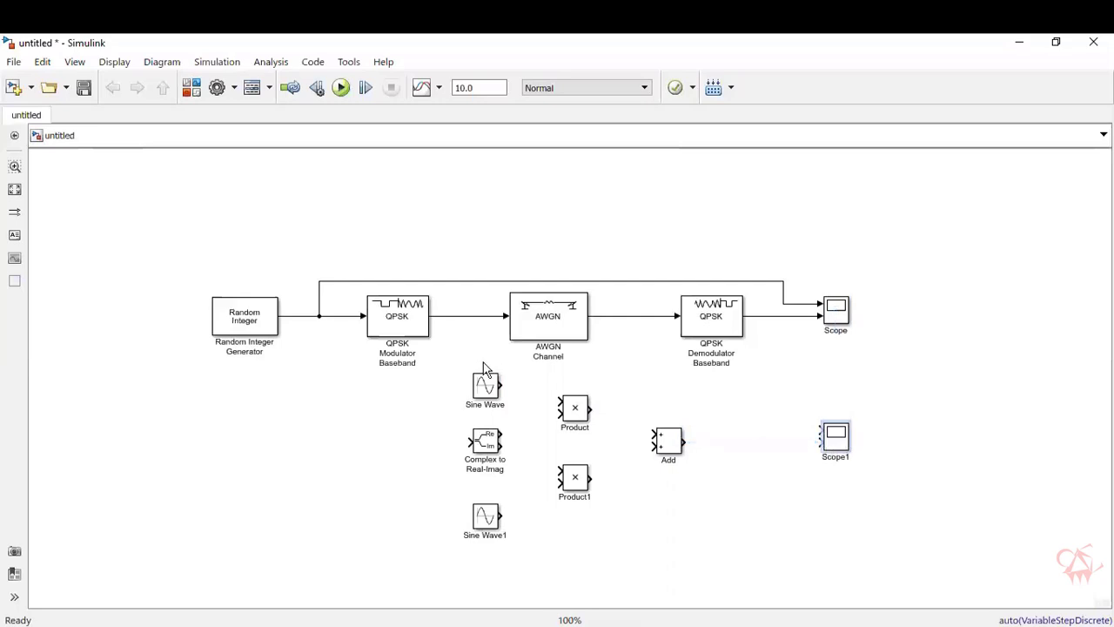
{"action": "left_click", "coordinate": [470, 446]}
{"action": "left_click_drag", "start_coordinate": [468, 441], "coordinate": [450, 318]}
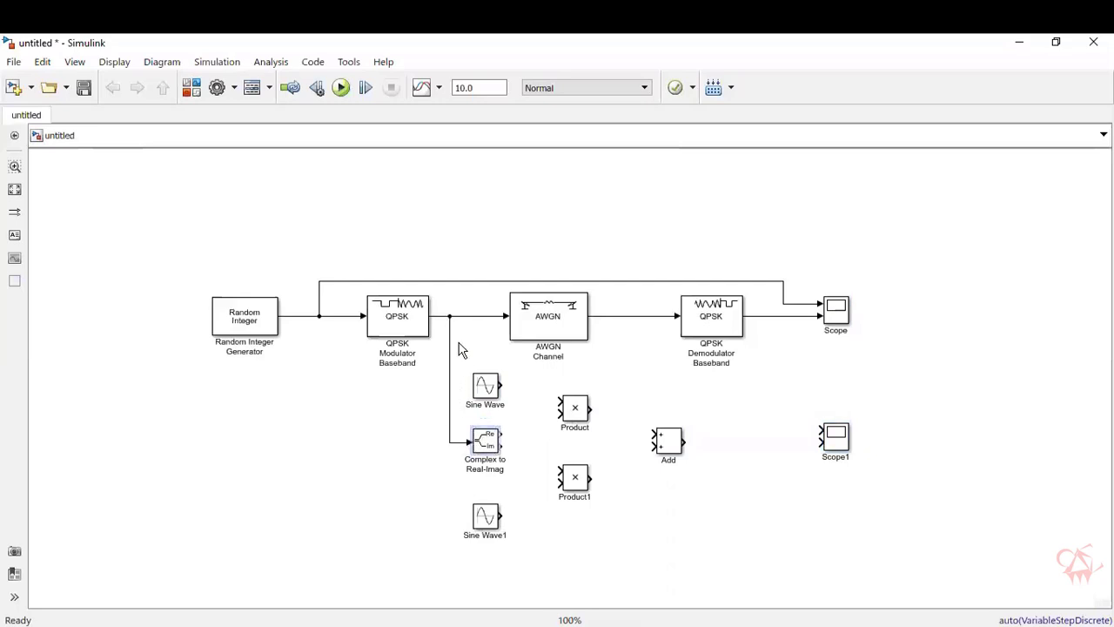
Step: Wire the real output and upper Sine Wave into the upper Product, and the imaginary output and lower Sine Wave into the lower Product
{"action": "left_click_drag", "start_coordinate": [504, 432], "coordinate": [559, 412]}
{"action": "left_click_drag", "start_coordinate": [503, 445], "coordinate": [558, 471]}
{"action": "left_click_drag", "start_coordinate": [501, 382], "coordinate": [558, 401]}
{"action": "left_click_drag", "start_coordinate": [502, 516], "coordinate": [560, 484]}
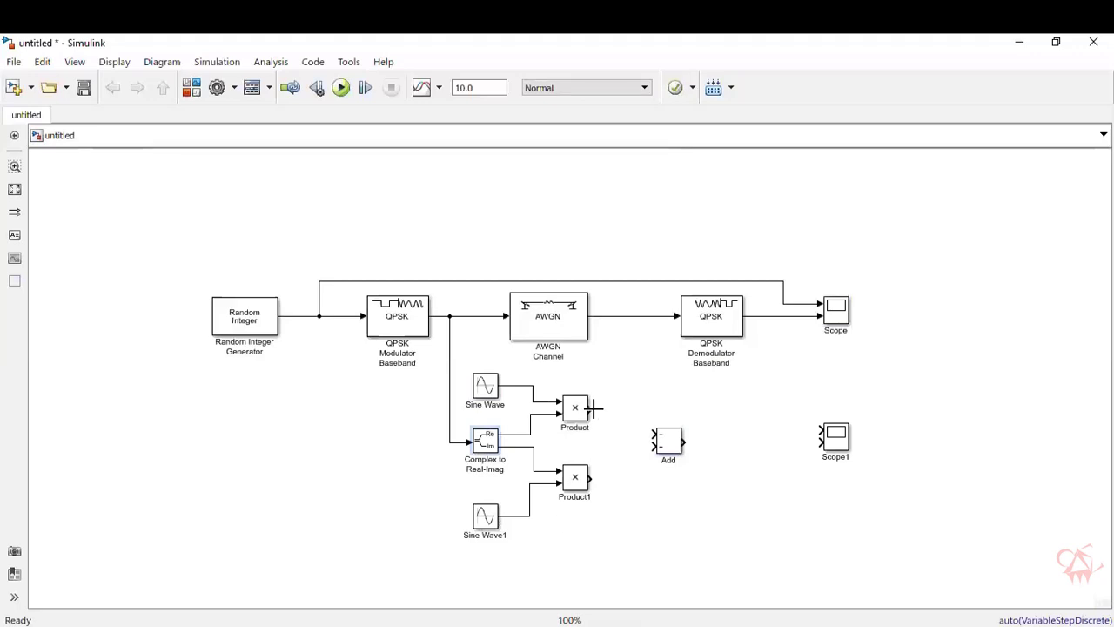
Step: Wire both Products through the Add block to the lower Scope's second input, and branch the generator's signal to its first input
{"action": "left_click_drag", "start_coordinate": [593, 407], "coordinate": [654, 433]}
{"action": "left_click_drag", "start_coordinate": [591, 477], "coordinate": [821, 442]}
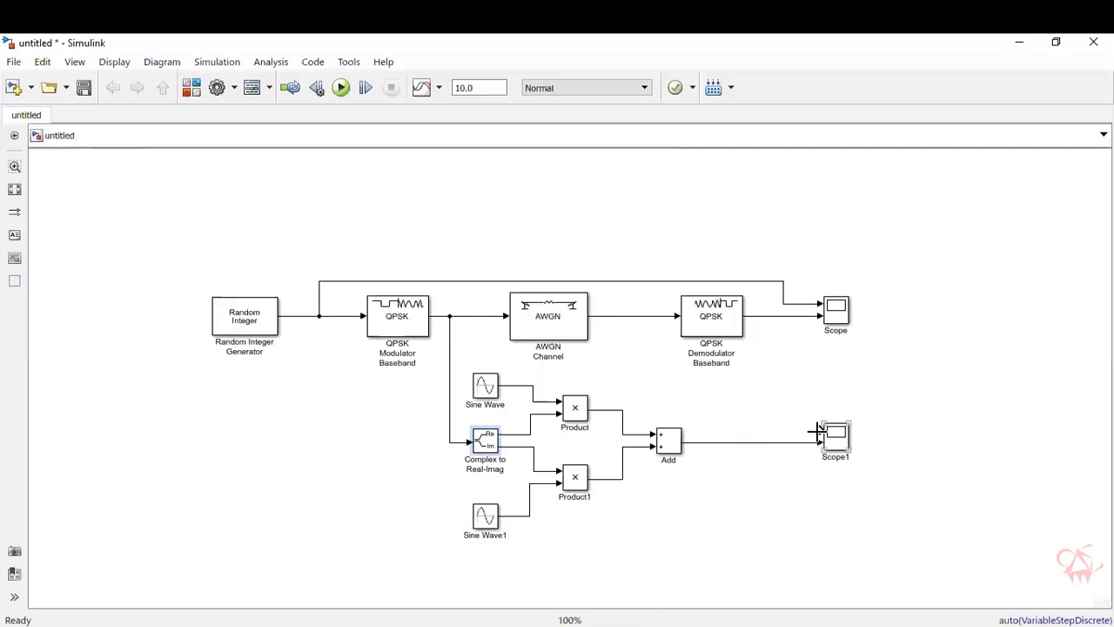
{"action": "mouse_move", "coordinate": [818, 431]}
{"action": "left_mouse_down"}
{"action": "mouse_move", "coordinate": [796, 423]}
{"action": "mouse_move", "coordinate": [785, 304]}
{"action": "left_mouse_up"}
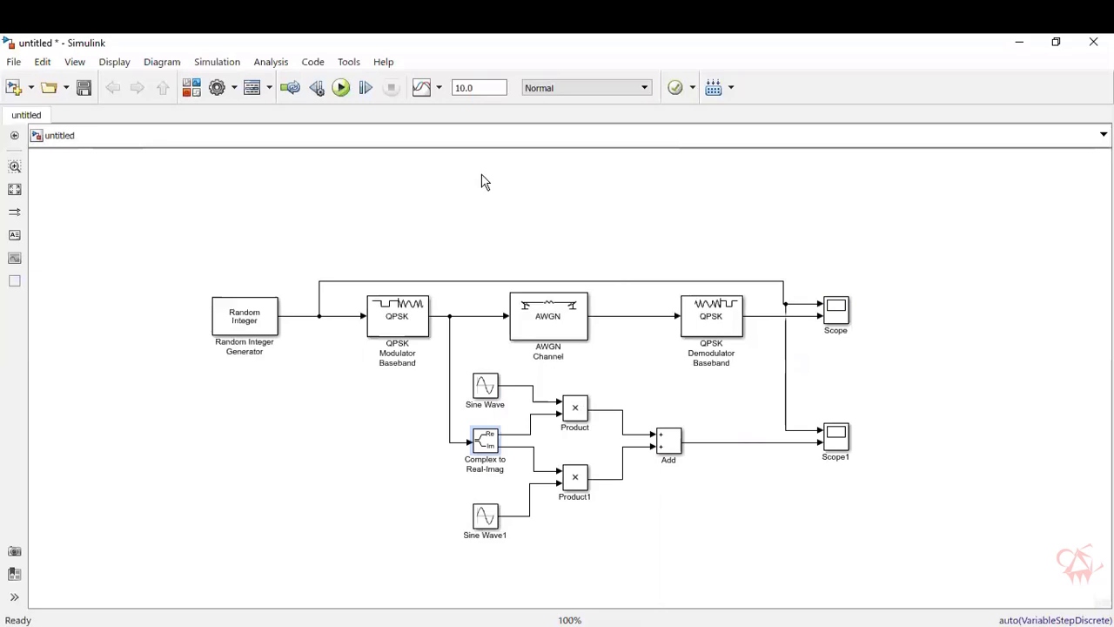
Step: Search the library for "constellation", place a Constellation Diagram block between the two Scopes and feed it from the AWGN Channel's output
{"action": "left_click", "coordinate": [192, 87]}
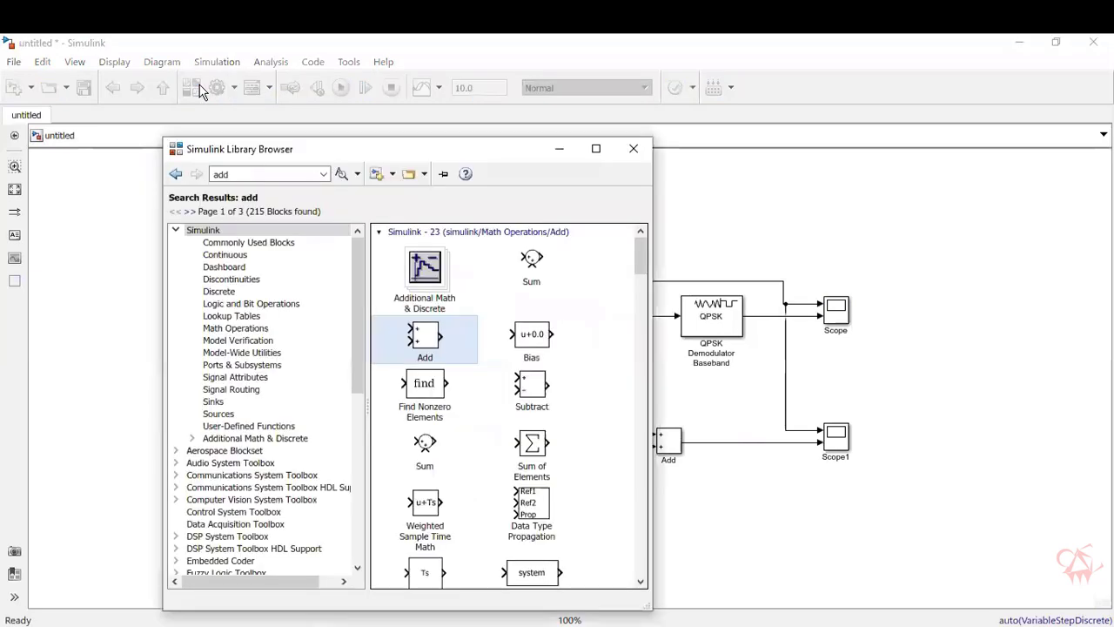
{"action": "double_click", "coordinate": [248, 169]}
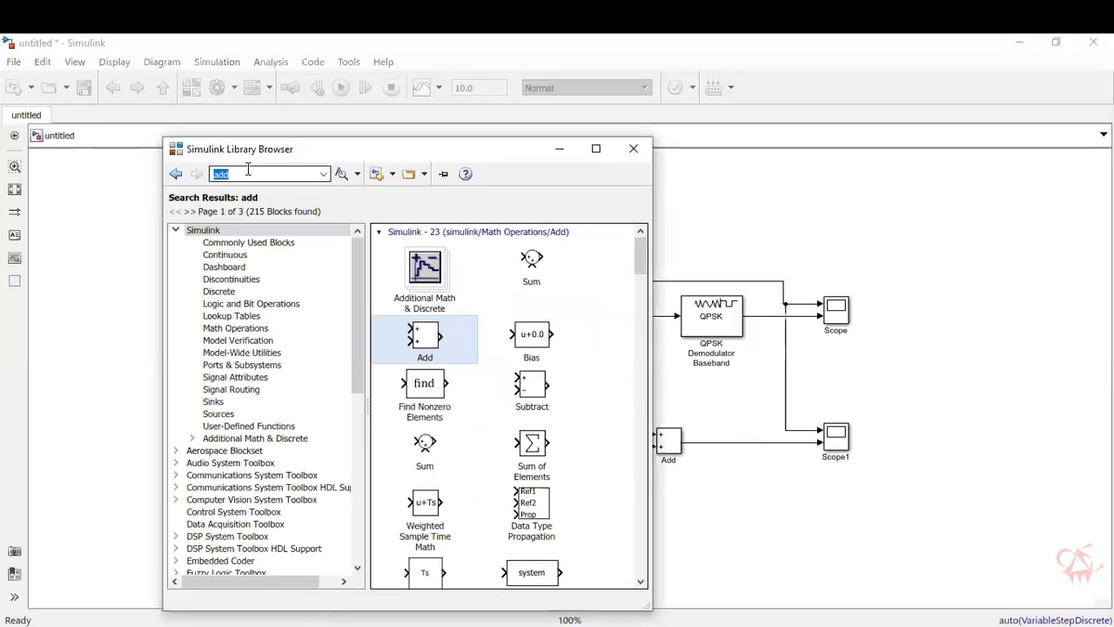
{"action": "type", "text": "const"}
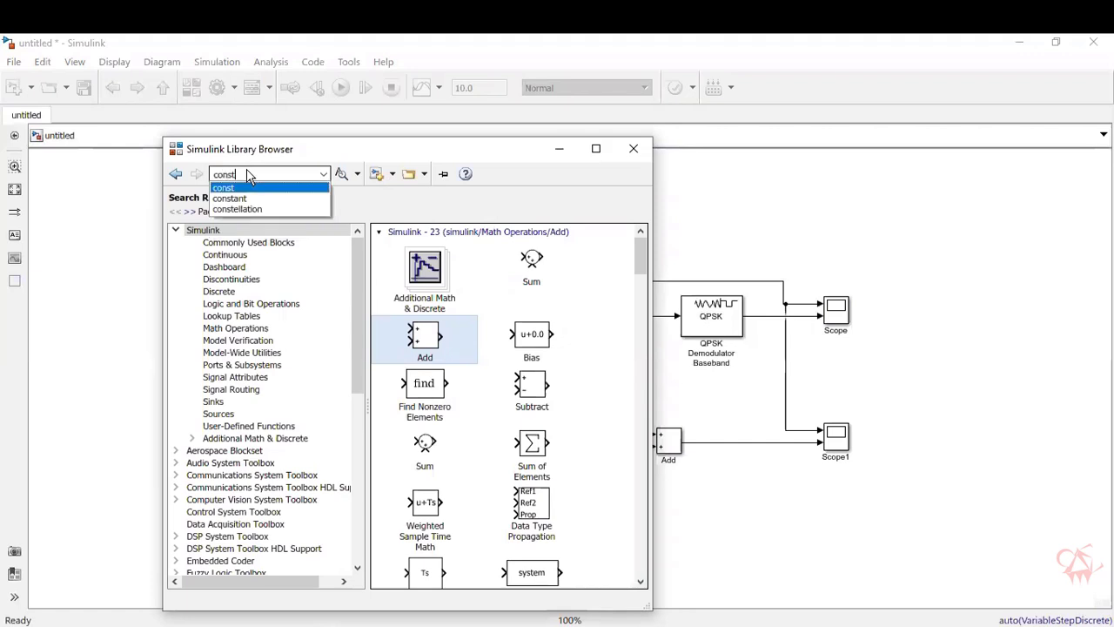
{"action": "key", "text": "Down"}
{"action": "key", "text": "Down"}
{"action": "key", "text": "Return"}
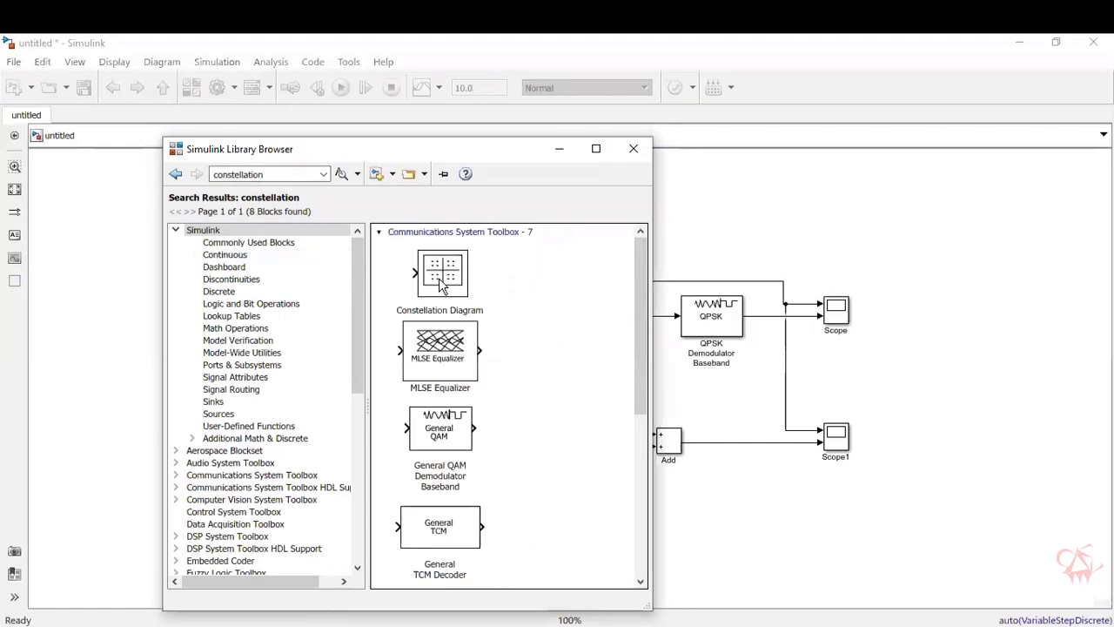
{"action": "left_click", "coordinate": [442, 287]}
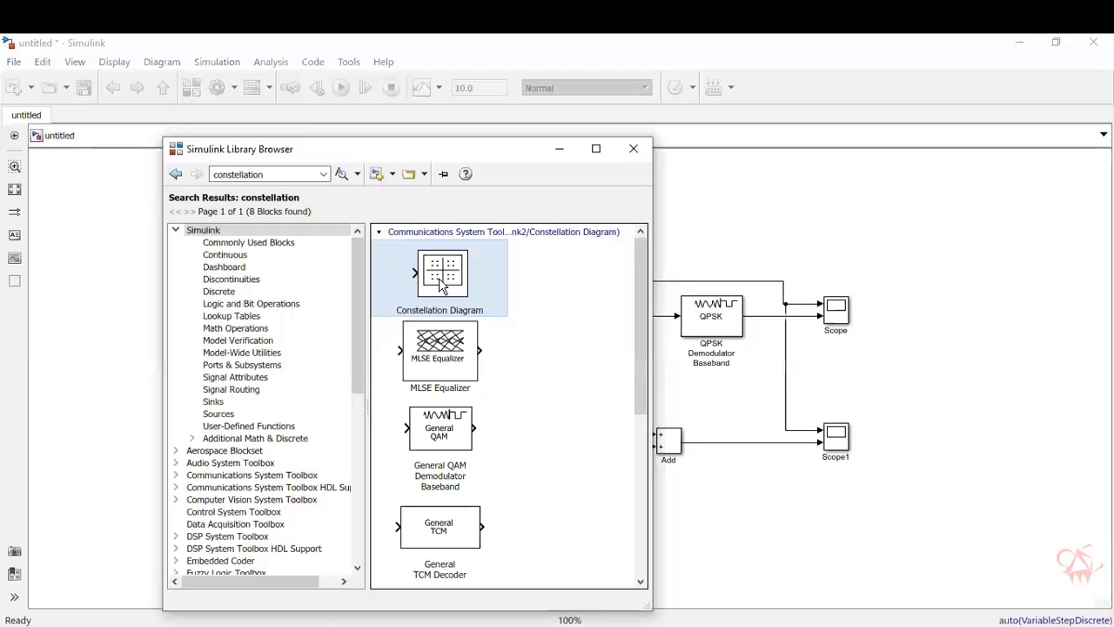
{"action": "left_click_drag", "start_coordinate": [442, 286], "coordinate": [627, 316]}
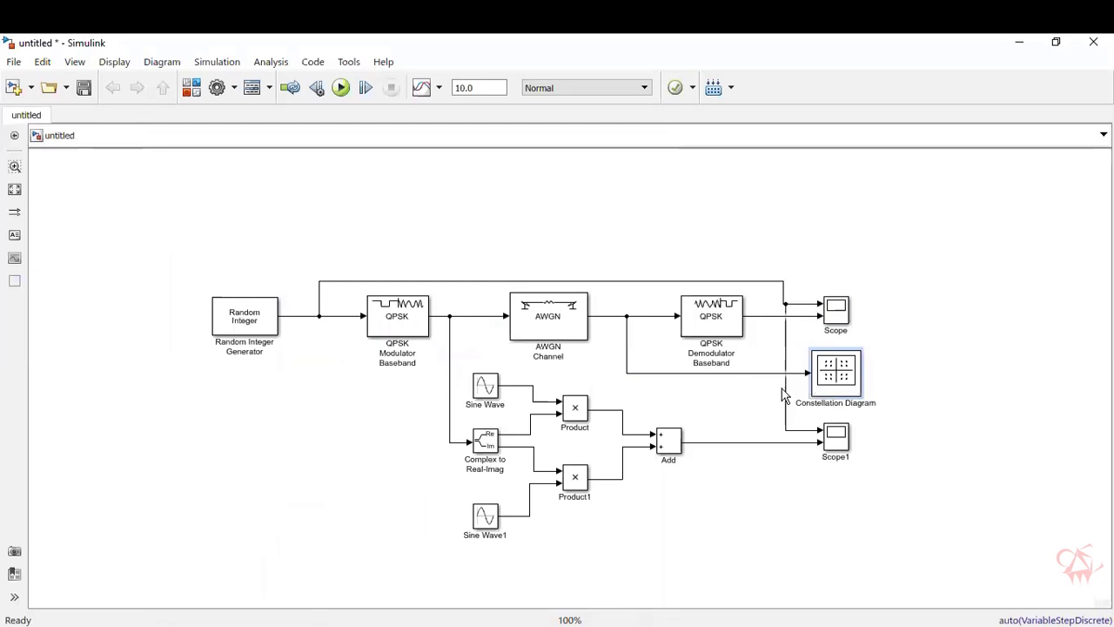
{"action": "left_click", "coordinate": [933, 401]}
Step: Set the Random Integer Generator's set size to 4
{"action": "double_click", "coordinate": [264, 318]}
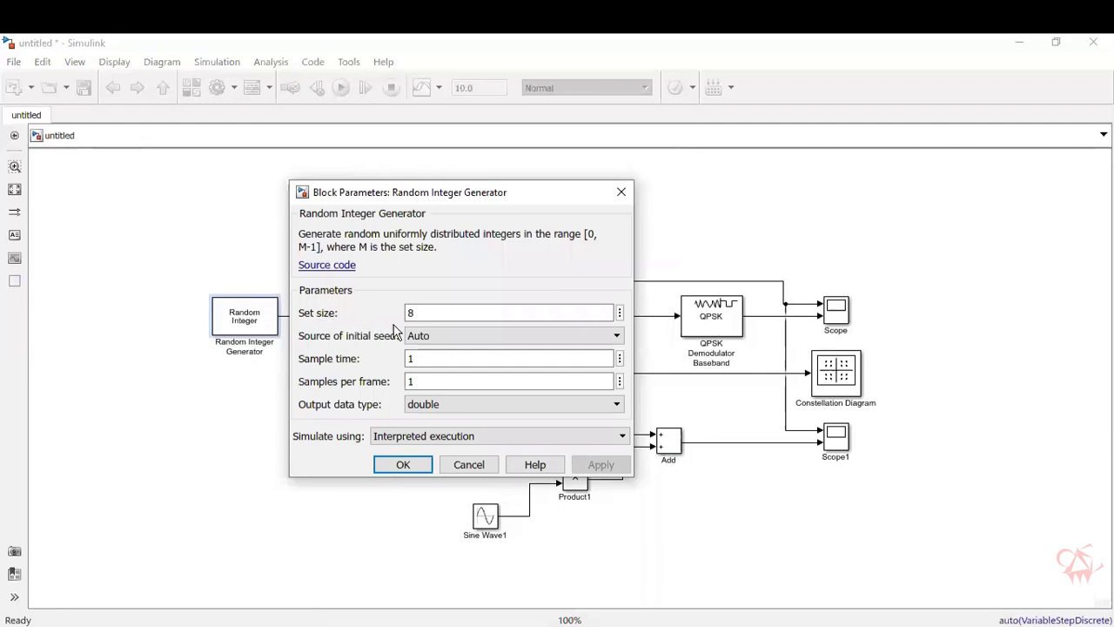
{"action": "left_click", "coordinate": [421, 314]}
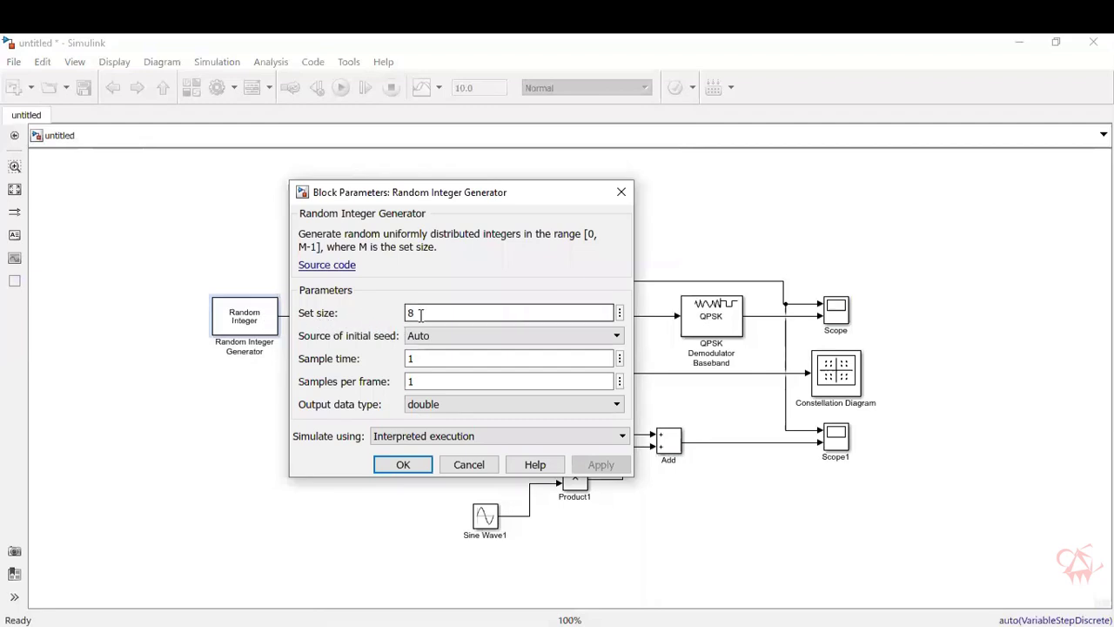
{"action": "double_click", "coordinate": [421, 315]}
{"action": "type", "text": "4"}
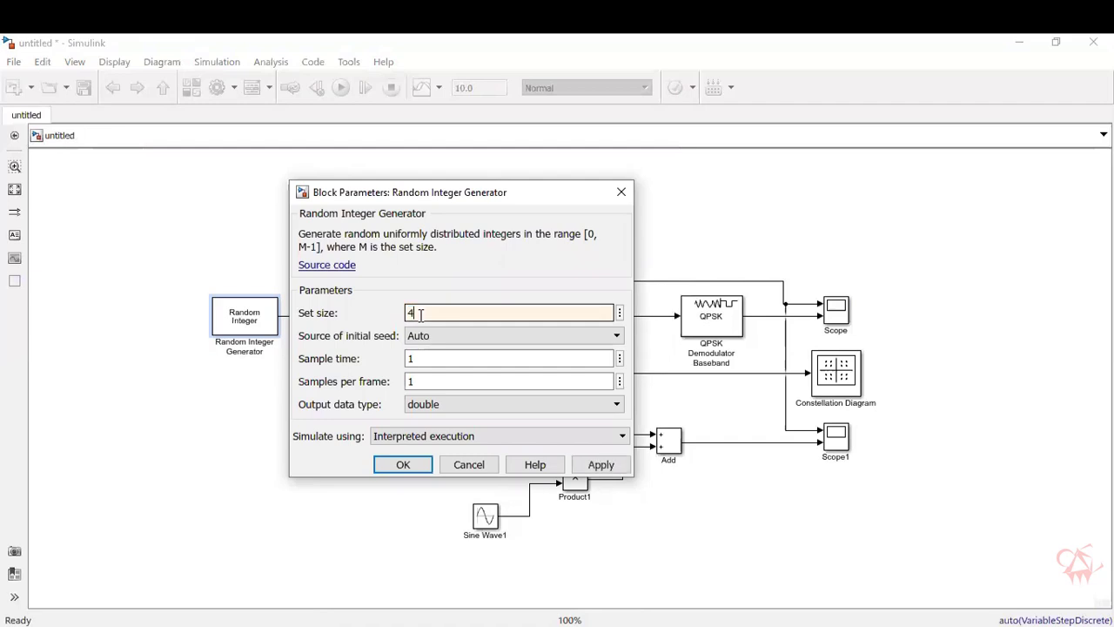
{"action": "left_click", "coordinate": [403, 464]}
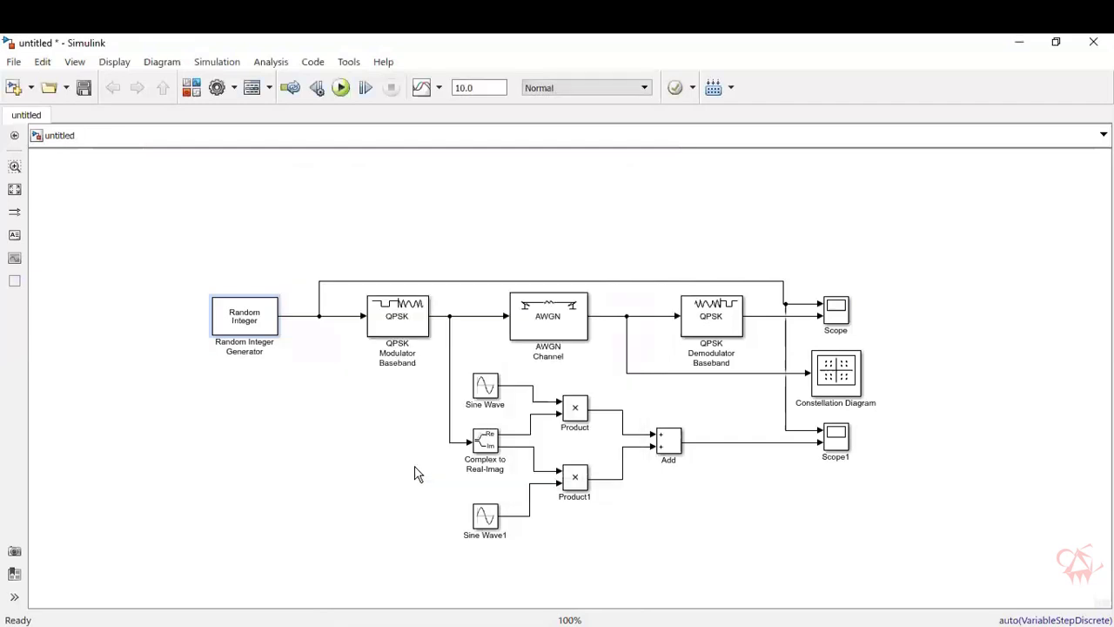
Step: Select Gray constellation ordering for the QPSK Modulator Baseband block, view its constellation plot and accept the parameters
{"action": "left_click", "coordinate": [397, 331]}
{"action": "double_click", "coordinate": [397, 331]}
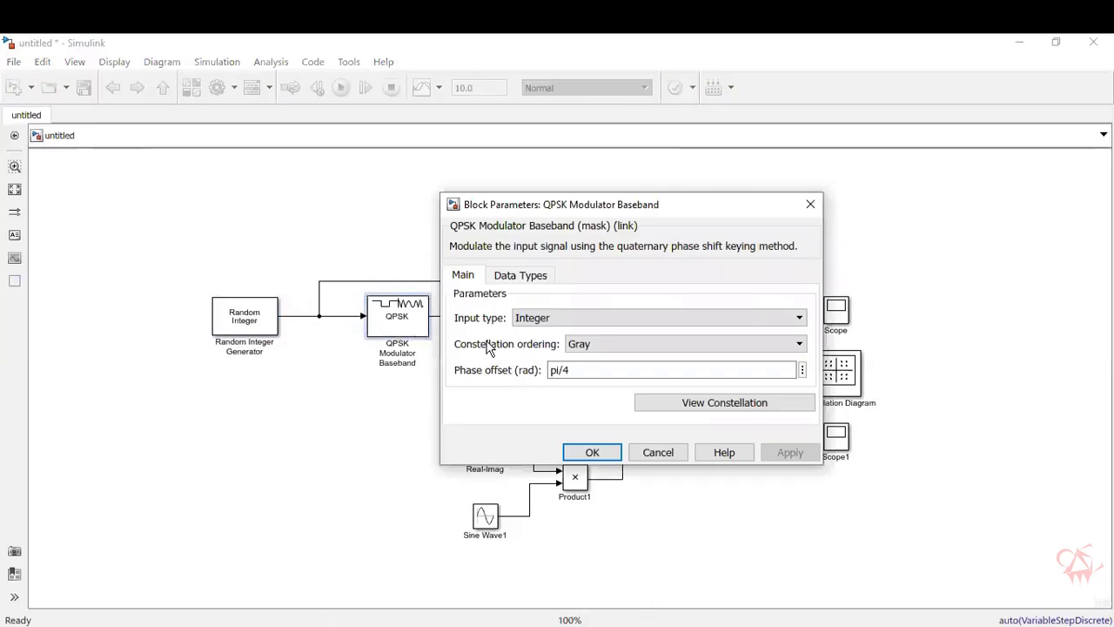
{"action": "left_click", "coordinate": [575, 348]}
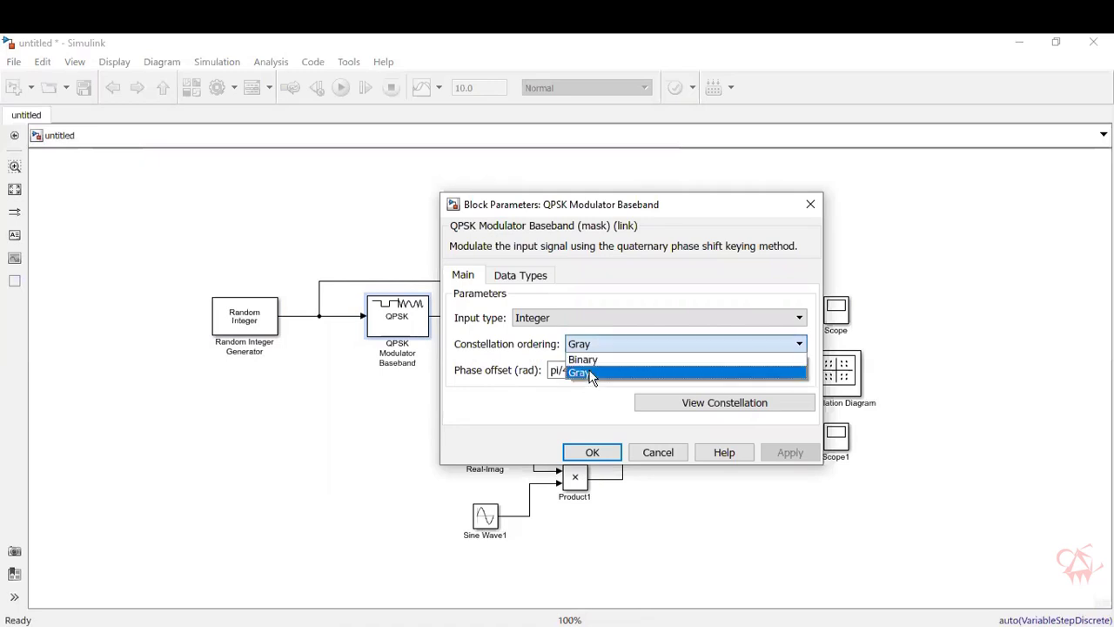
{"action": "left_click", "coordinate": [589, 374]}
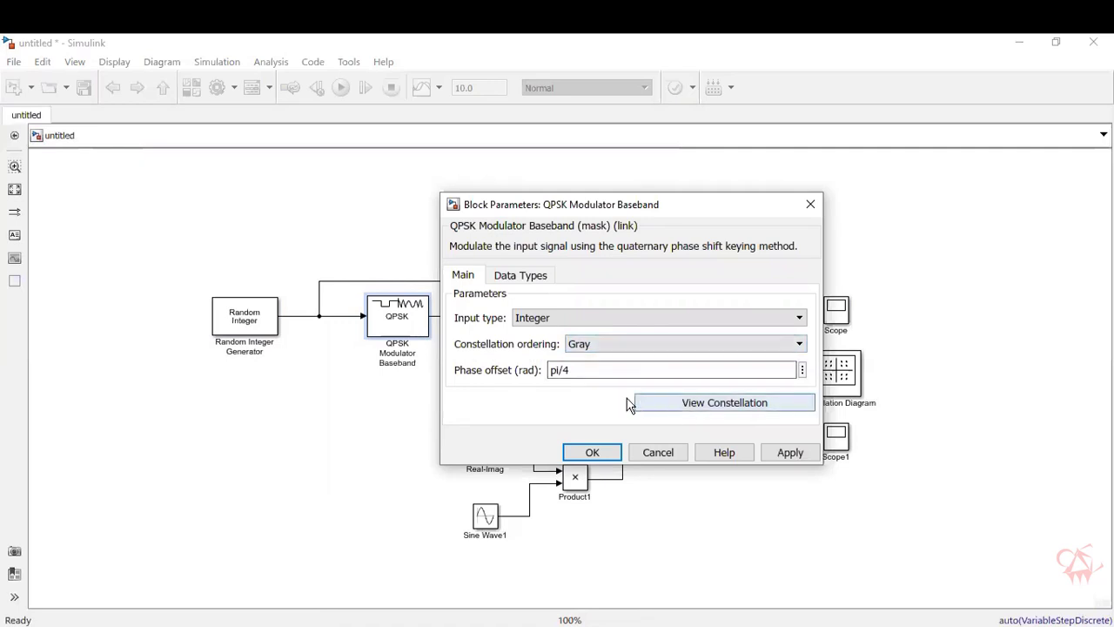
{"action": "left_click", "coordinate": [570, 376]}
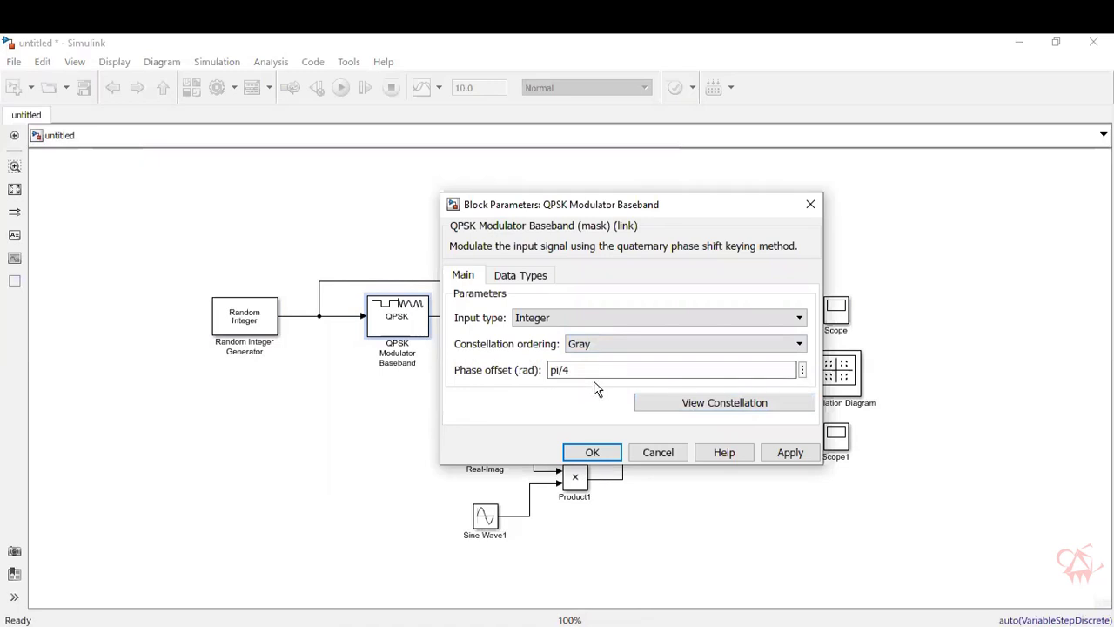
{"action": "left_click", "coordinate": [694, 412]}
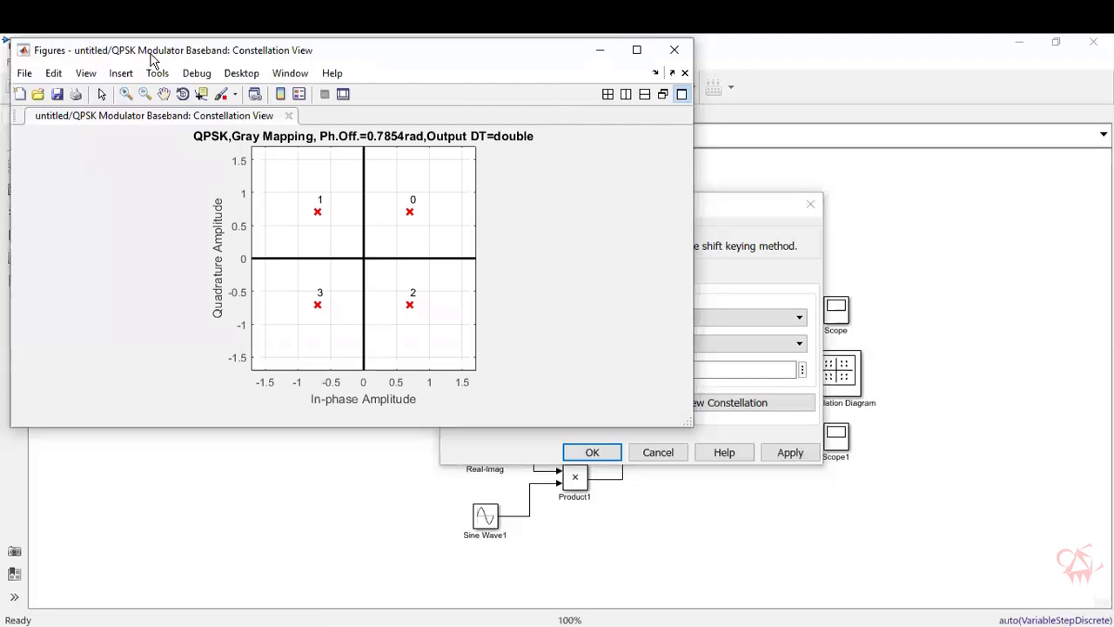
{"action": "left_click_drag", "start_coordinate": [150, 58], "coordinate": [180, 114]}
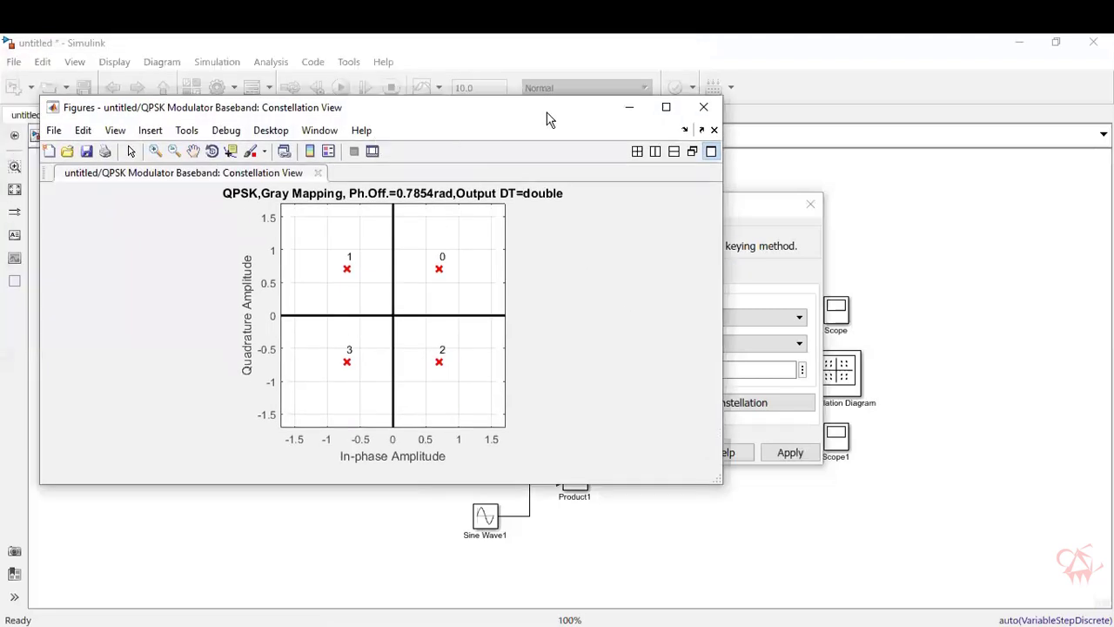
{"action": "left_click", "coordinate": [703, 106]}
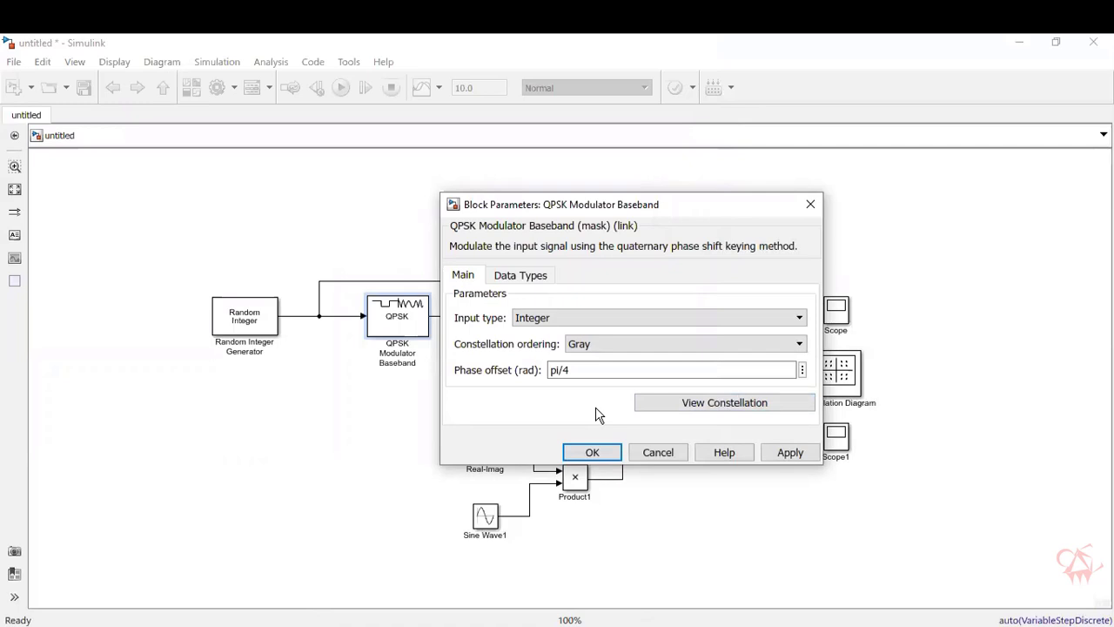
{"action": "left_click", "coordinate": [591, 451]}
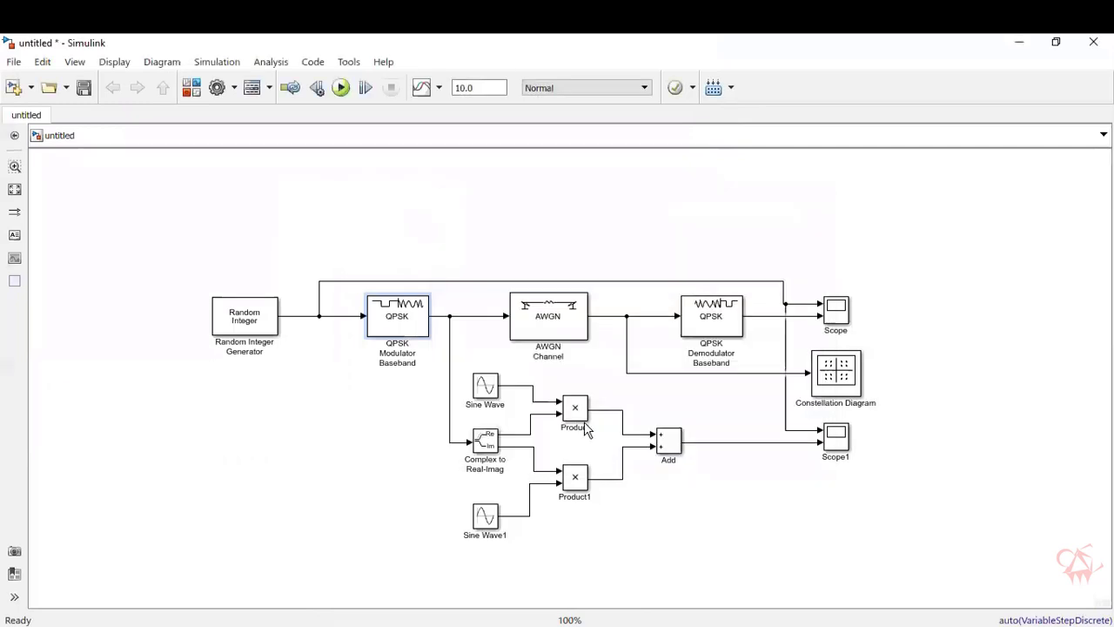
Step: Set the AWGN Channel's number of bits per symbol to 2
{"action": "double_click", "coordinate": [532, 309]}
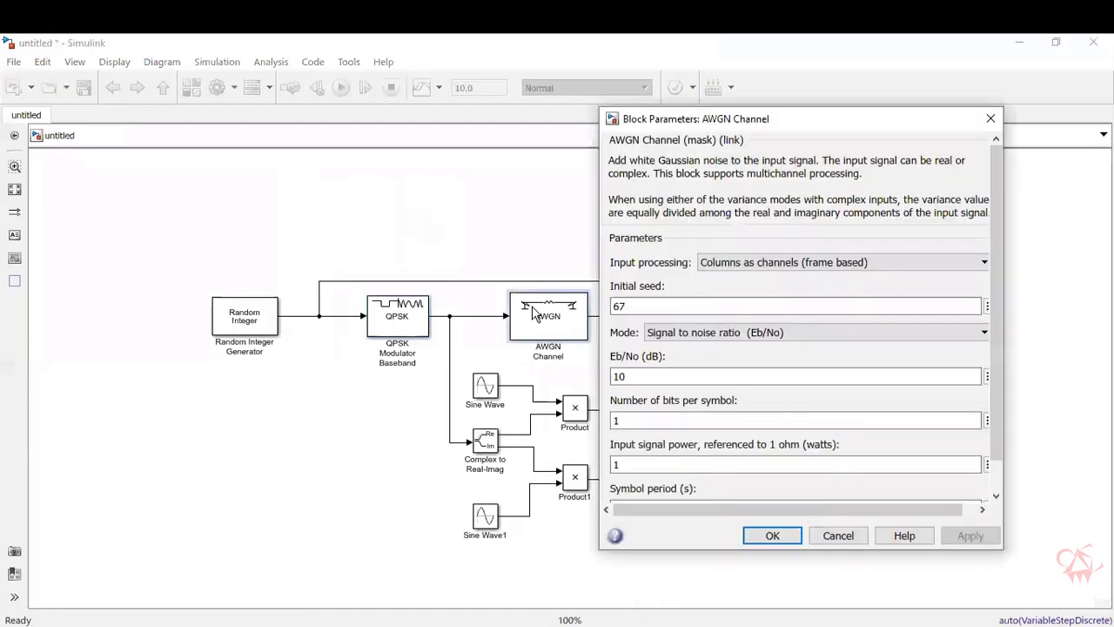
{"action": "left_click", "coordinate": [648, 370]}
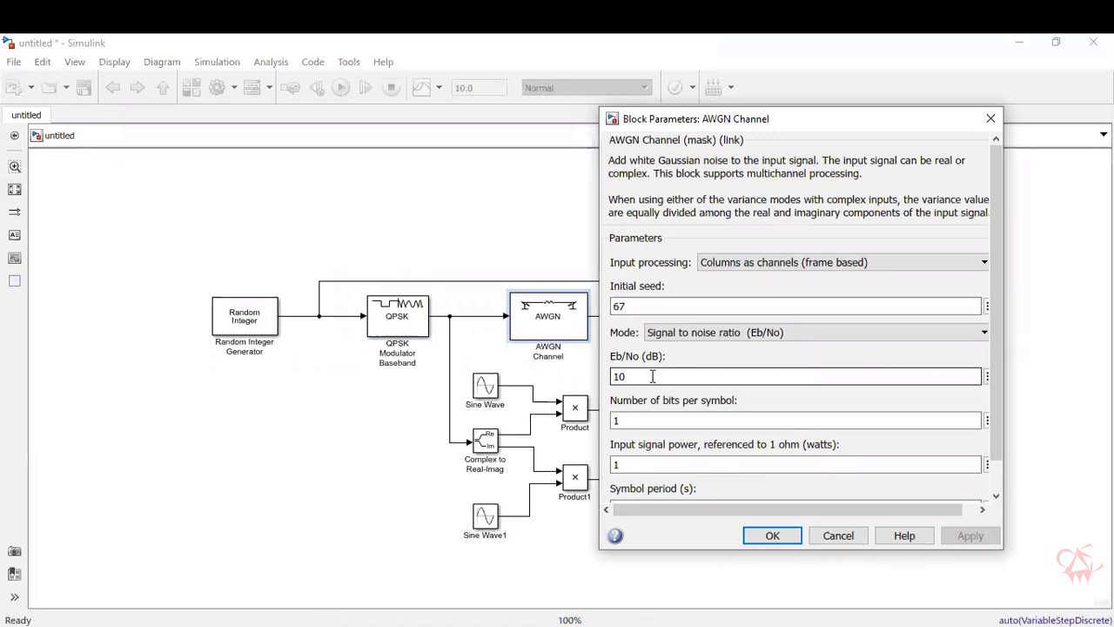
{"action": "left_click", "coordinate": [644, 420]}
{"action": "double_click", "coordinate": [644, 416]}
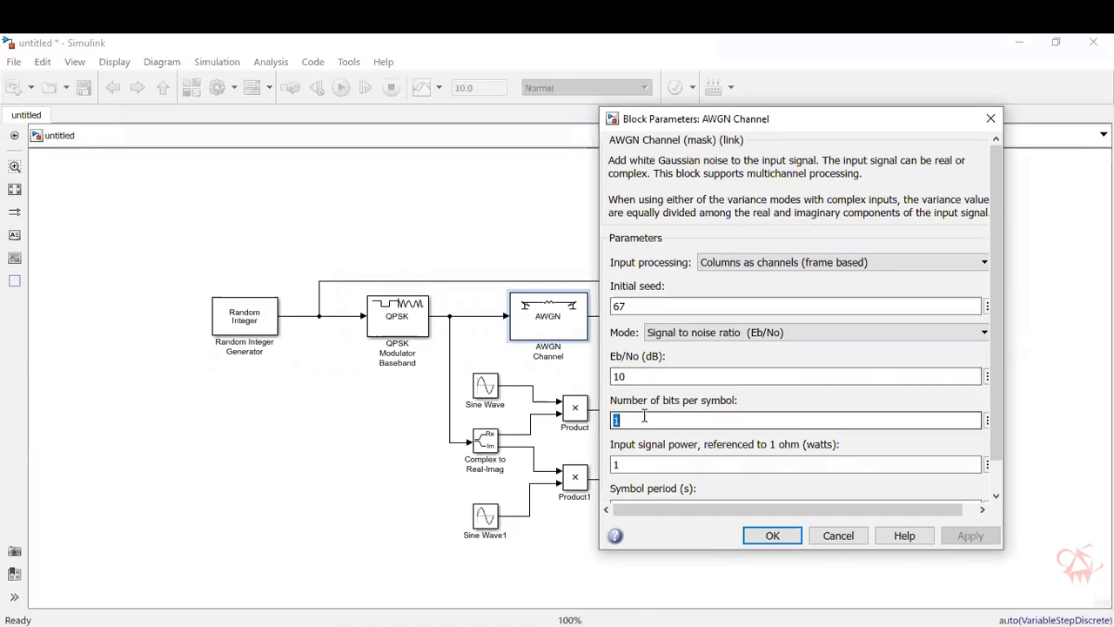
{"action": "type", "text": "2"}
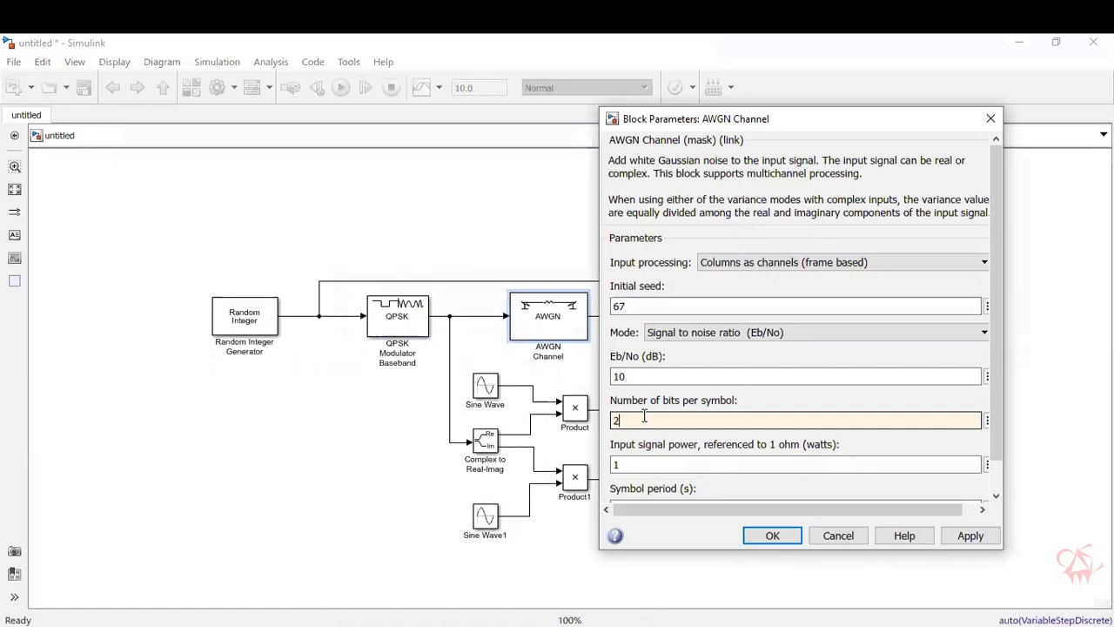
{"action": "key", "text": "Return"}
Step: Check the QPSK Demodulator Baseband's output type, constellation ordering and phase offset
{"action": "left_click", "coordinate": [735, 323]}
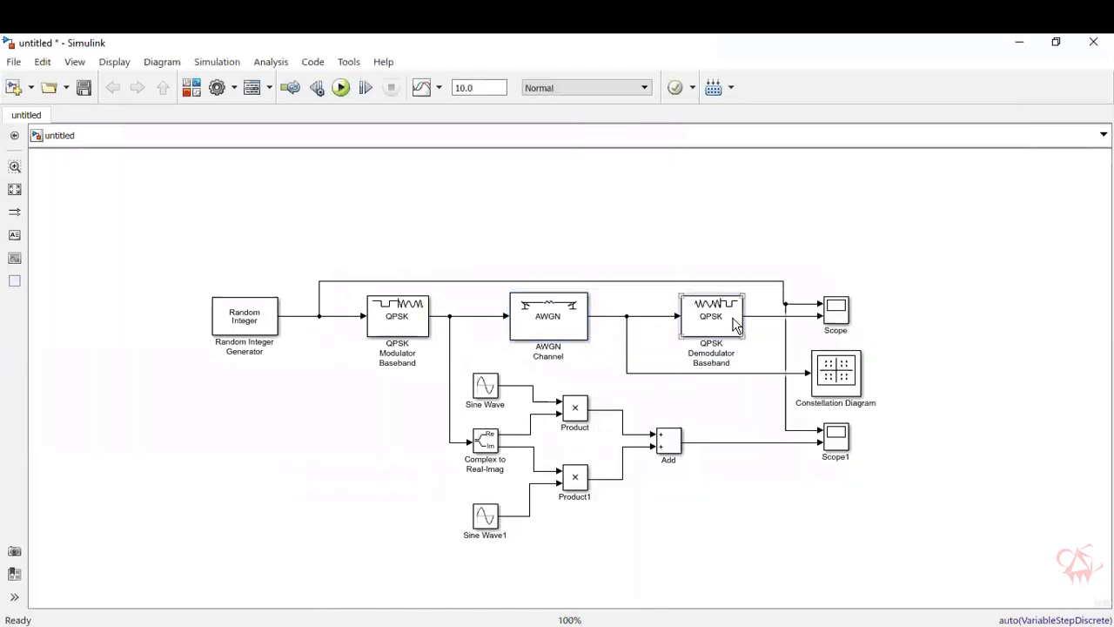
{"action": "double_click", "coordinate": [735, 324]}
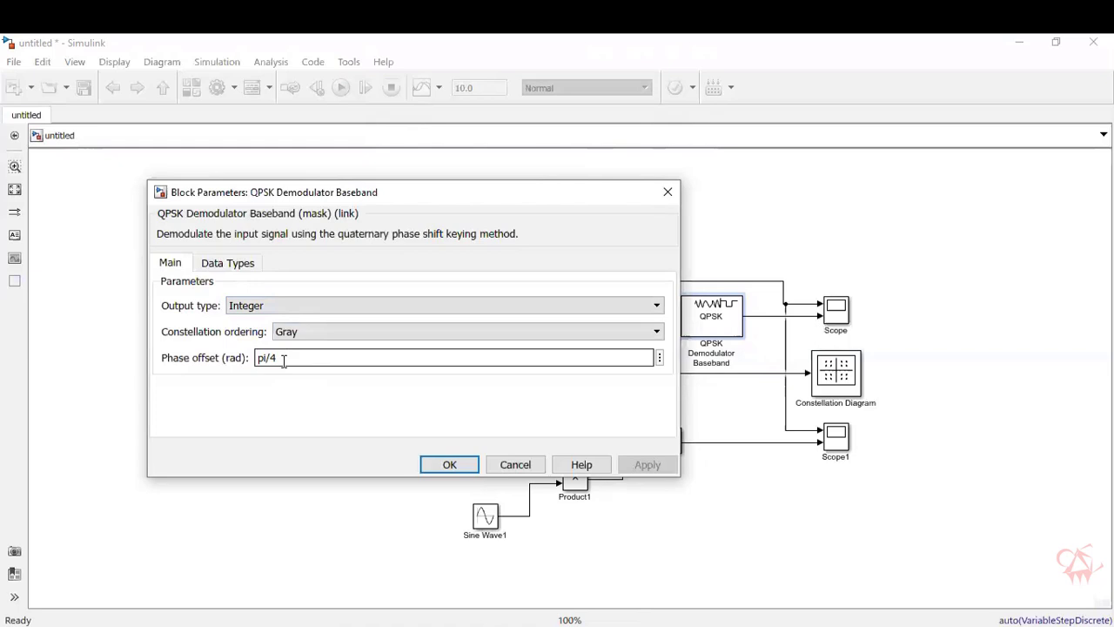
{"action": "left_click", "coordinate": [463, 464]}
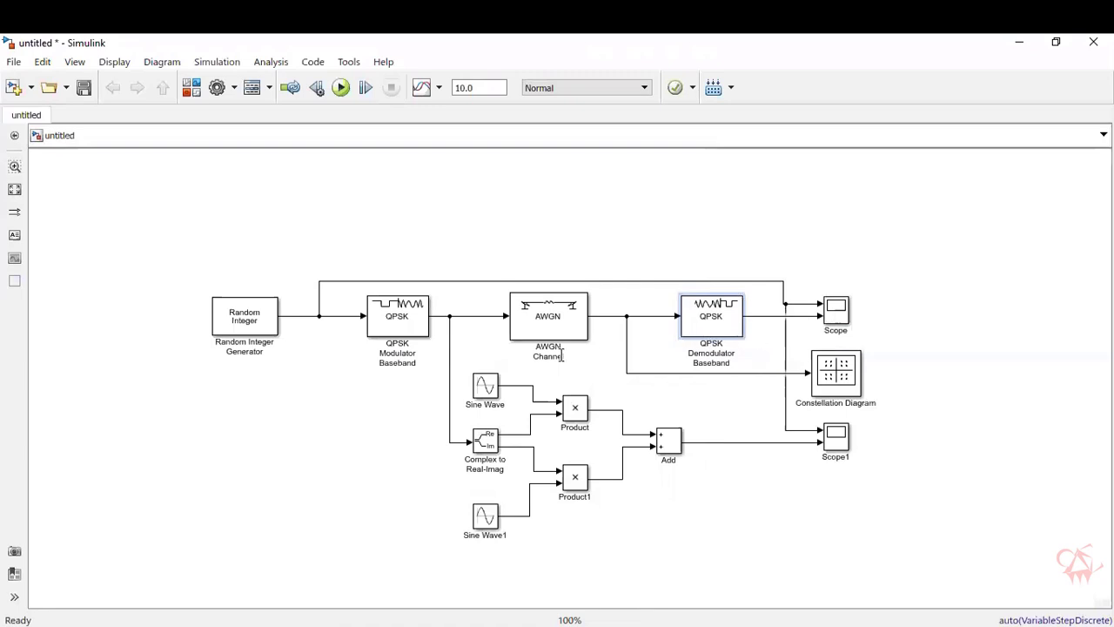
Step: Set the upper Sine Wave block's frequency to 8*pi rad/sec and its sample time to 0.001
{"action": "double_click", "coordinate": [489, 390]}
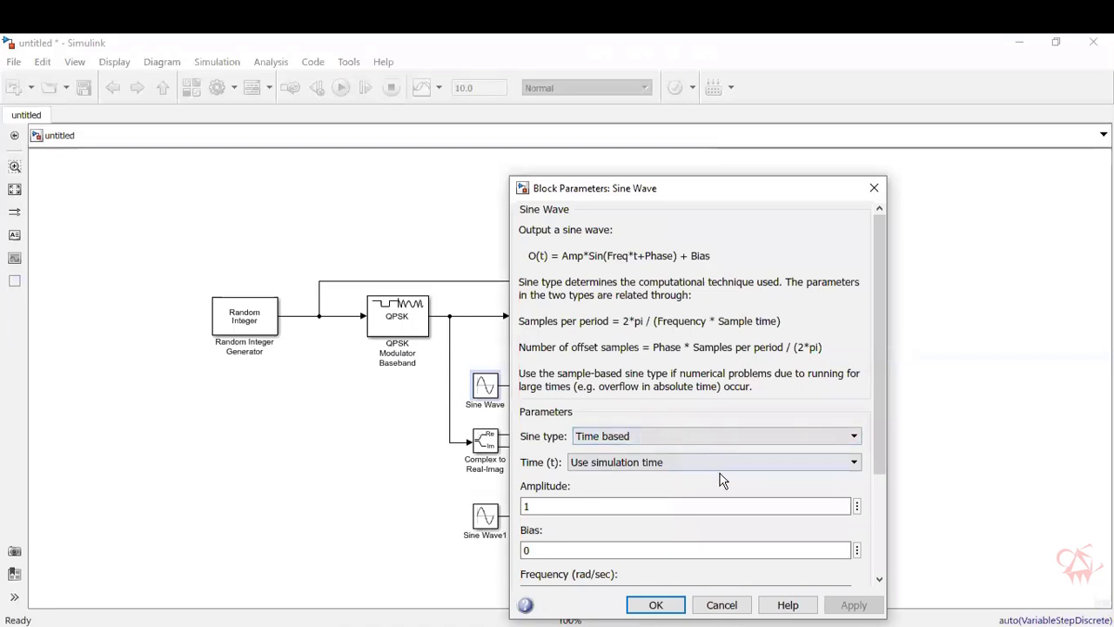
{"action": "scroll", "coordinate": [721, 479], "scroll_direction": "down", "scroll_amount": 1}
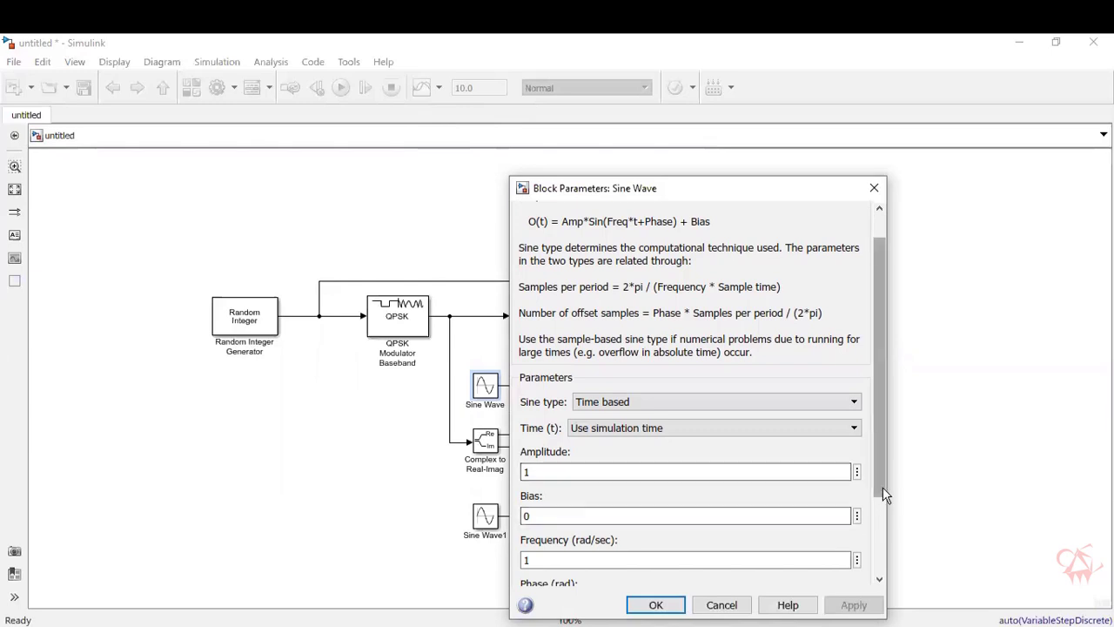
{"action": "scroll", "coordinate": [886, 513], "scroll_direction": "down", "scroll_amount": 2}
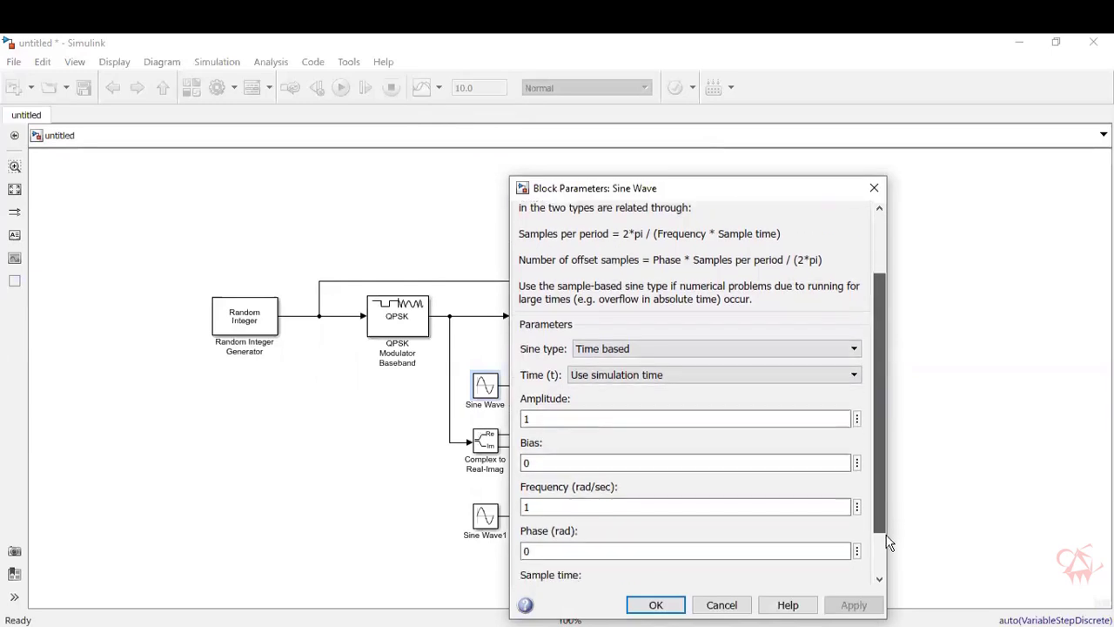
{"action": "scroll", "coordinate": [886, 541], "scroll_direction": "down", "scroll_amount": 2}
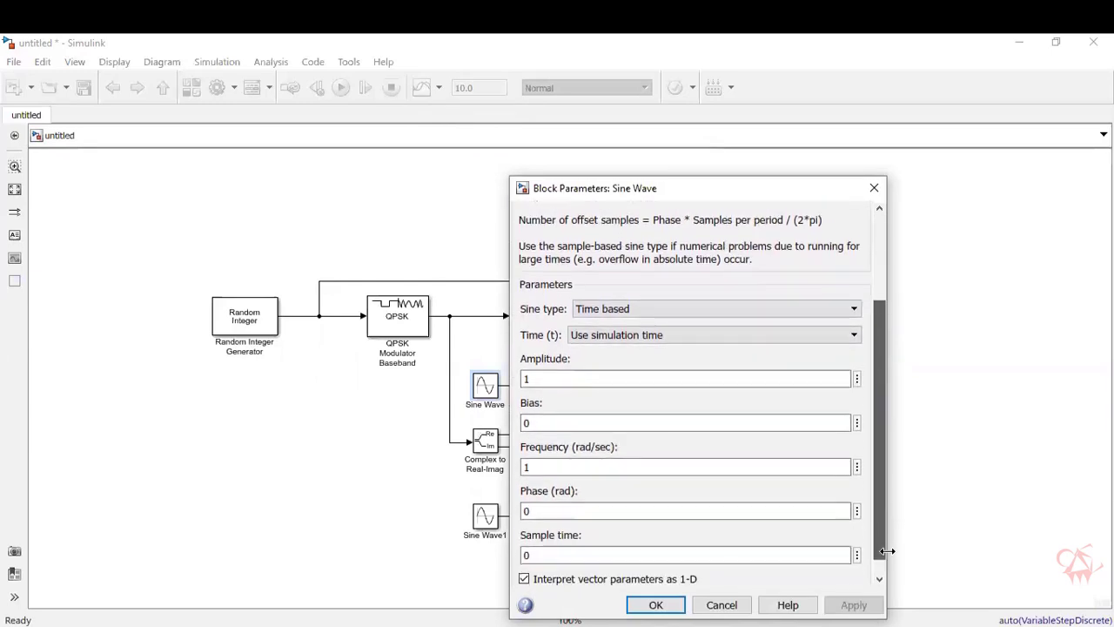
{"action": "double_click", "coordinate": [652, 467]}
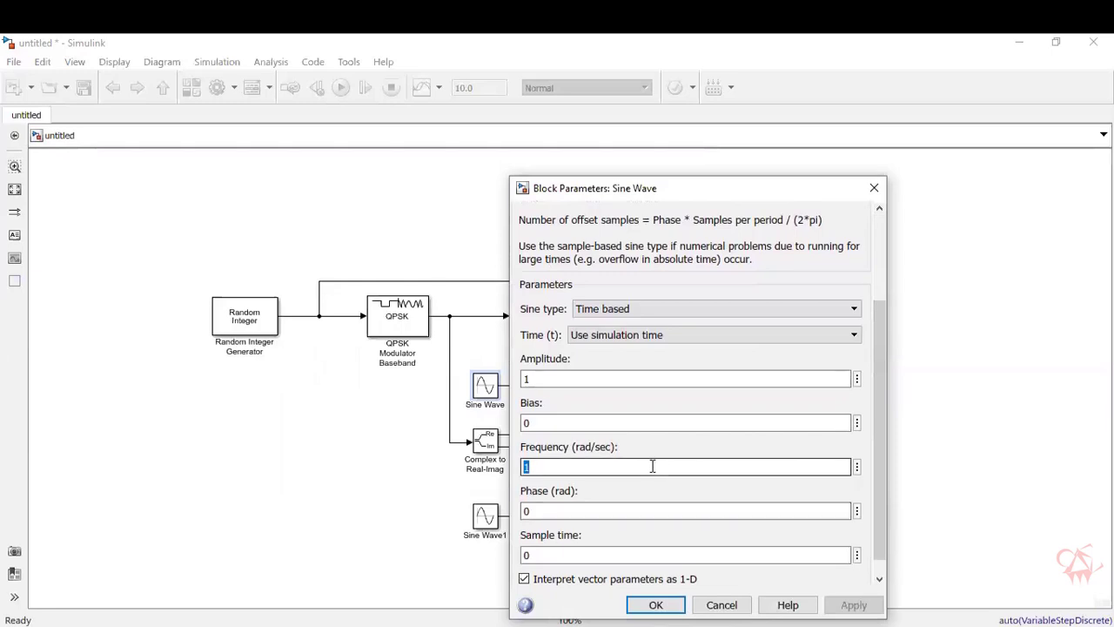
{"action": "type", "text": "8*pi"}
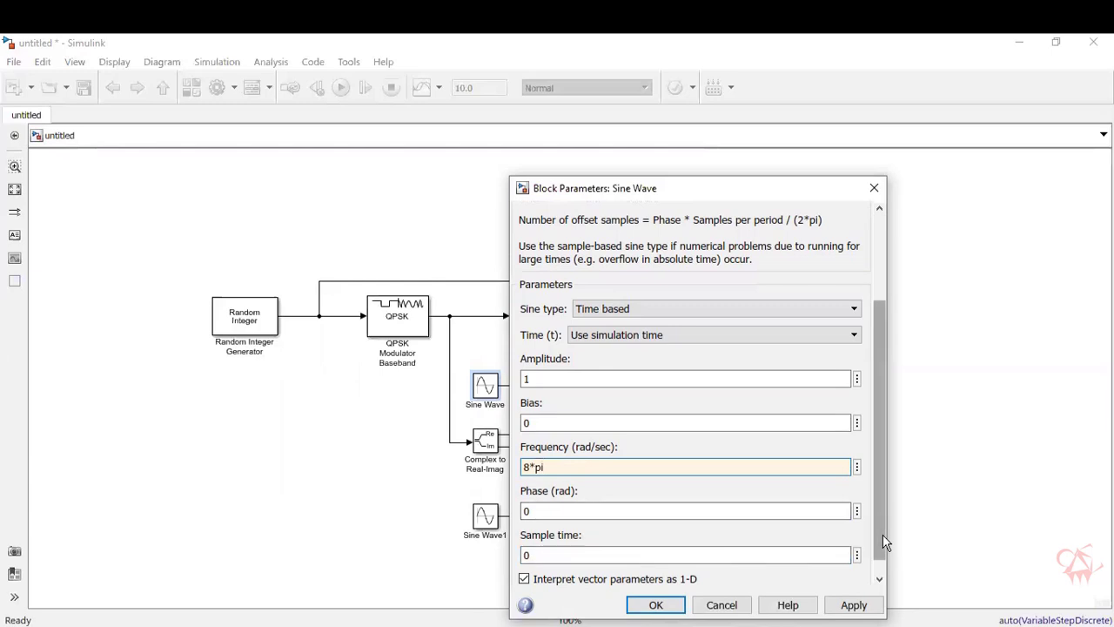
{"action": "left_click_drag", "start_coordinate": [882, 534], "coordinate": [882, 547]}
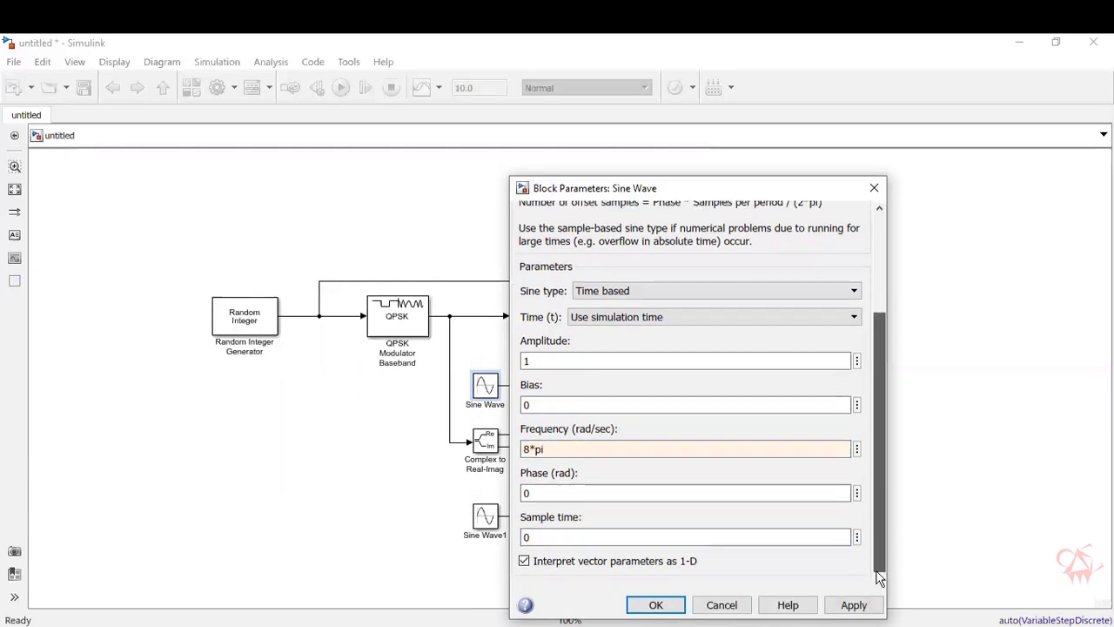
{"action": "double_click", "coordinate": [675, 532]}
{"action": "type", "text": "0."}
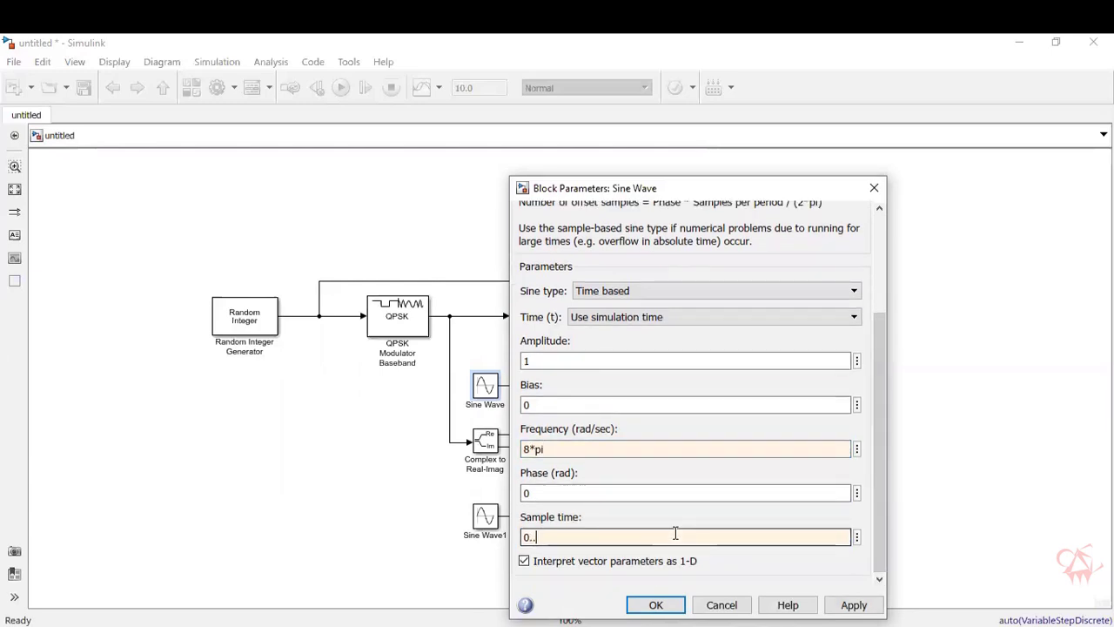
{"action": "type", "text": "001"}
{"action": "key", "text": "Return"}
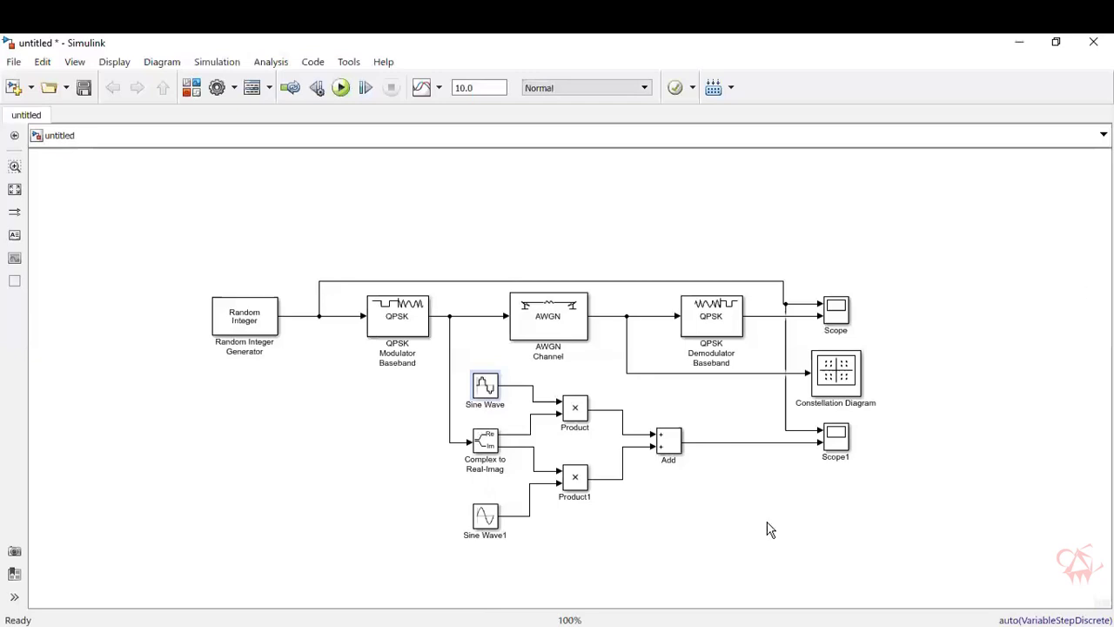
Step: Set the lower Sine Wave1 block's frequency to 8*pi rad/sec, phase to pi/2 rad and sample time to 0.001
{"action": "double_click", "coordinate": [486, 517]}
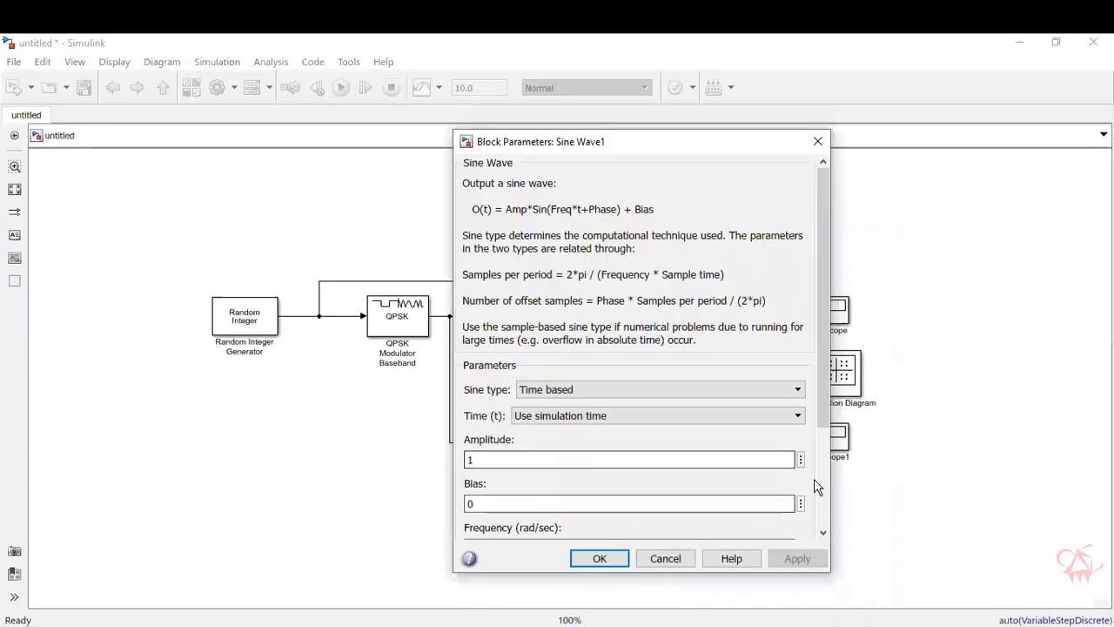
{"action": "left_click_drag", "start_coordinate": [816, 417], "coordinate": [819, 503]}
{"action": "double_click", "coordinate": [563, 423]}
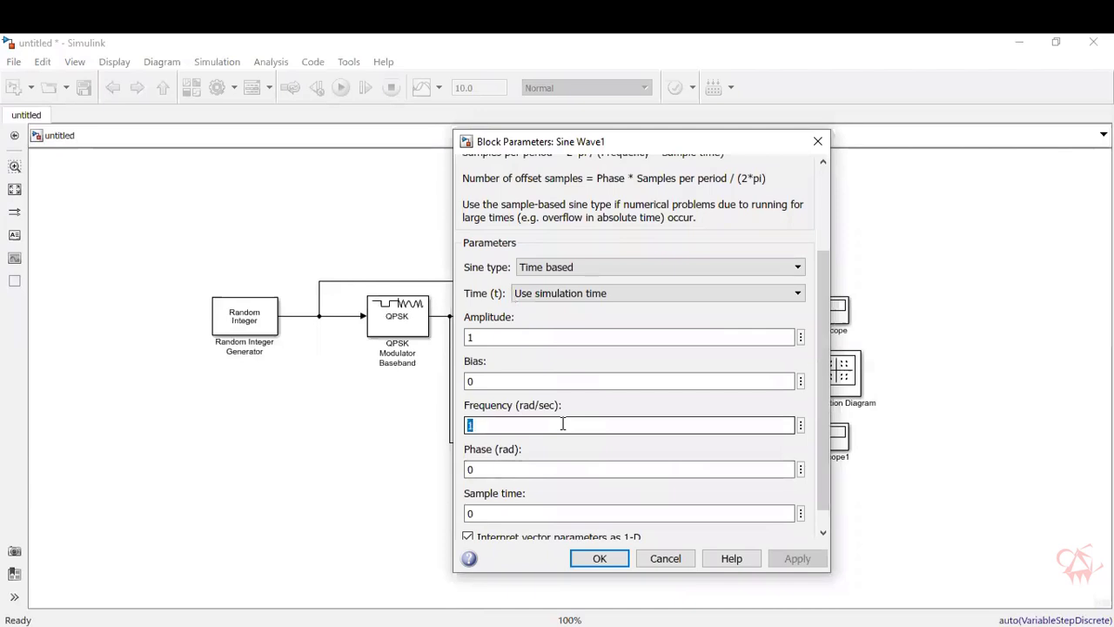
{"action": "type", "text": "8*pi"}
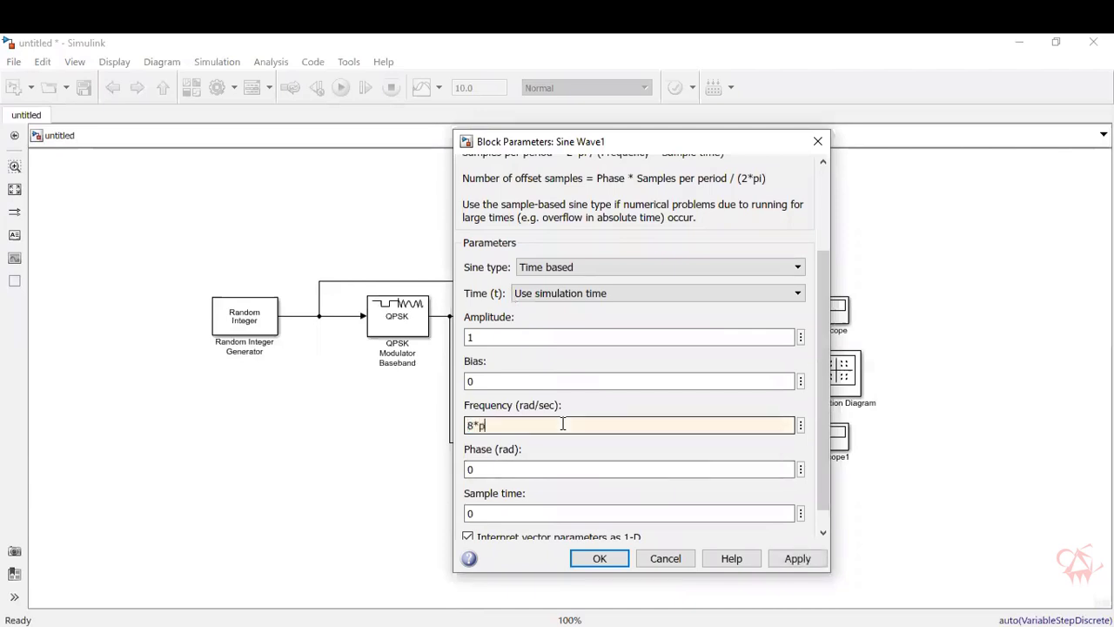
{"action": "double_click", "coordinate": [548, 513]}
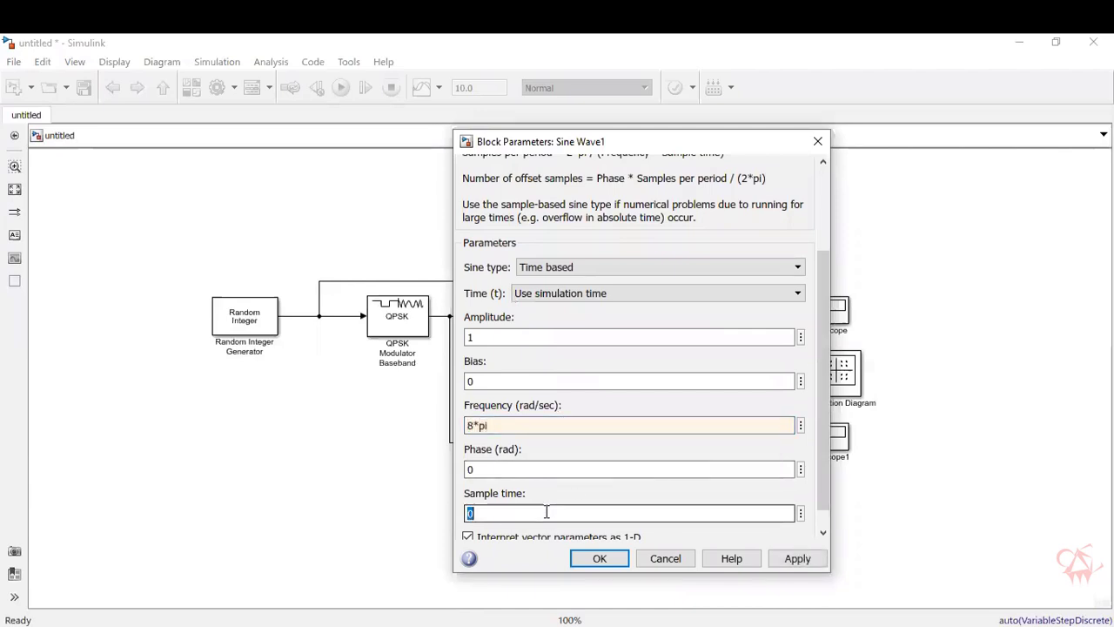
{"action": "type", "text": "0.001"}
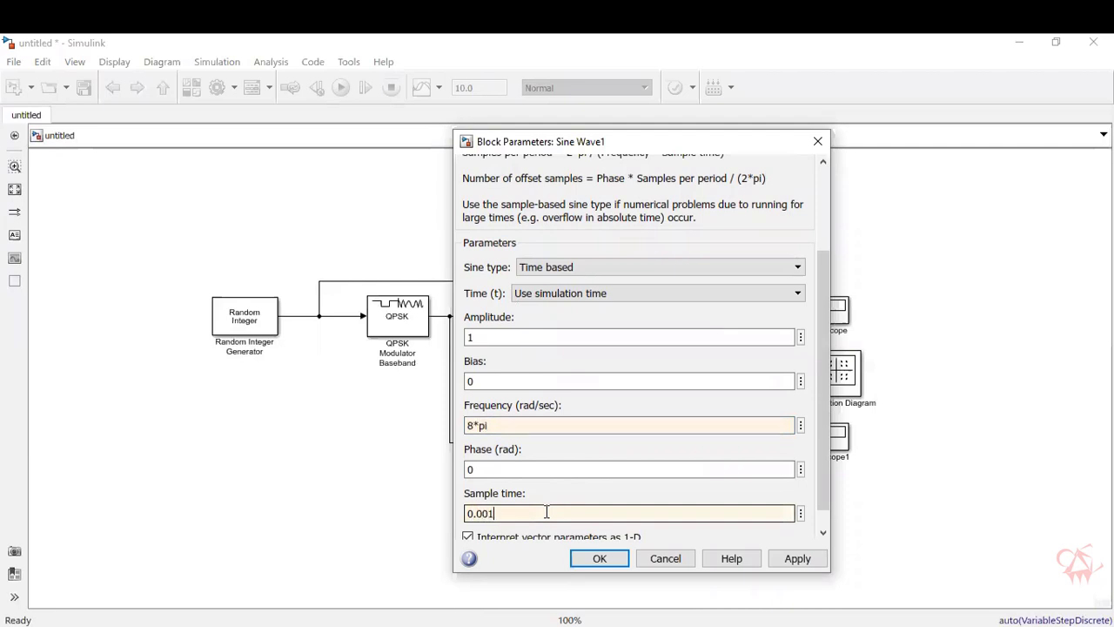
{"action": "double_click", "coordinate": [505, 466]}
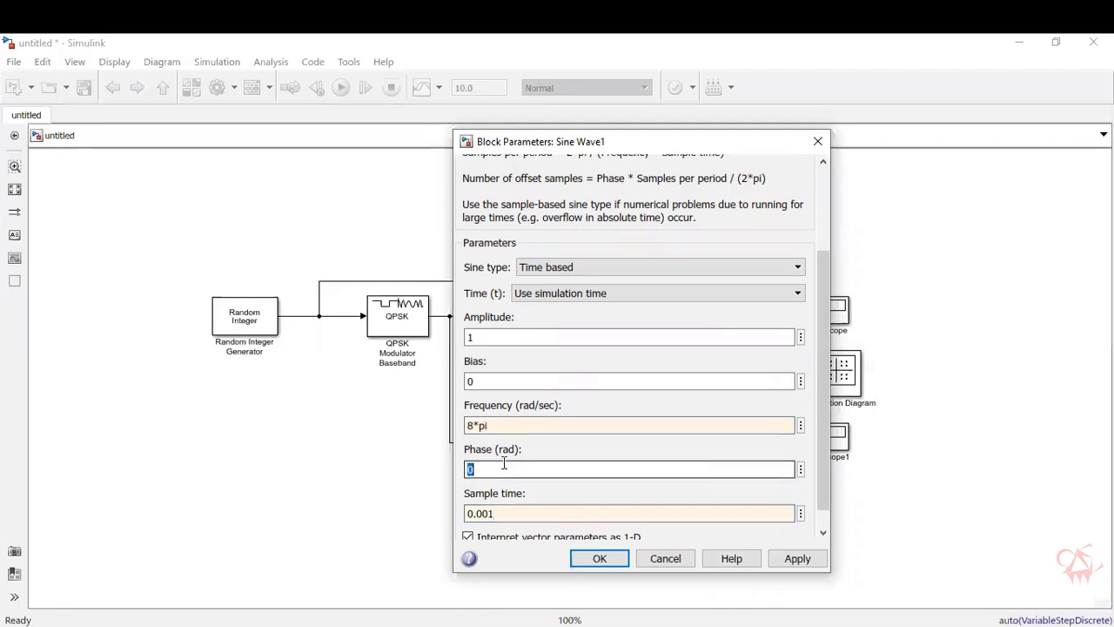
{"action": "type", "text": "pi/2"}
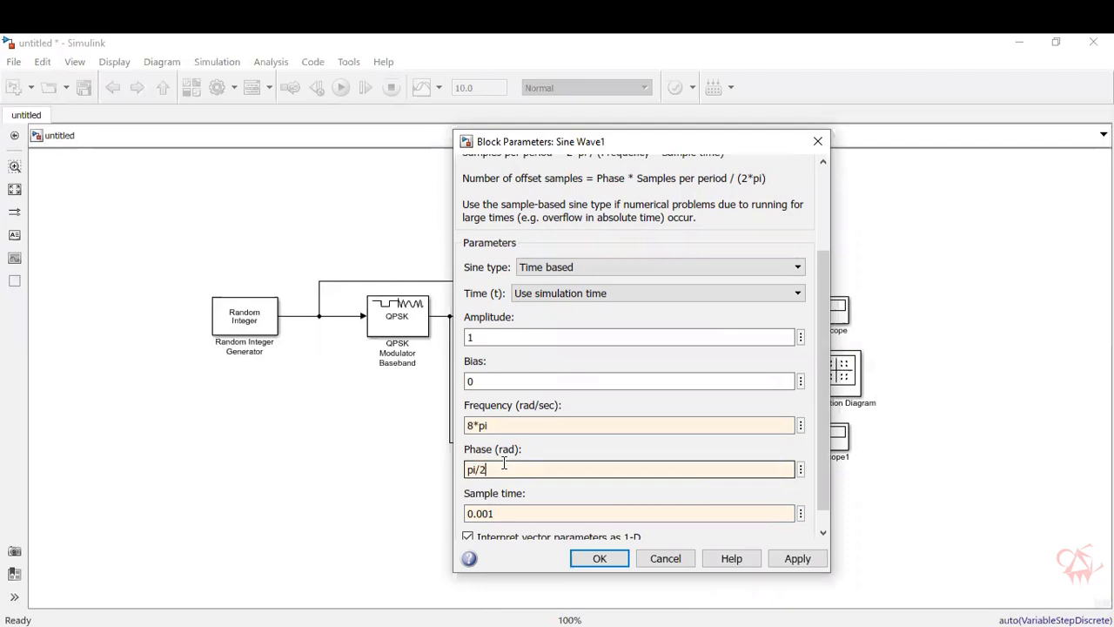
{"action": "key", "text": "Return"}
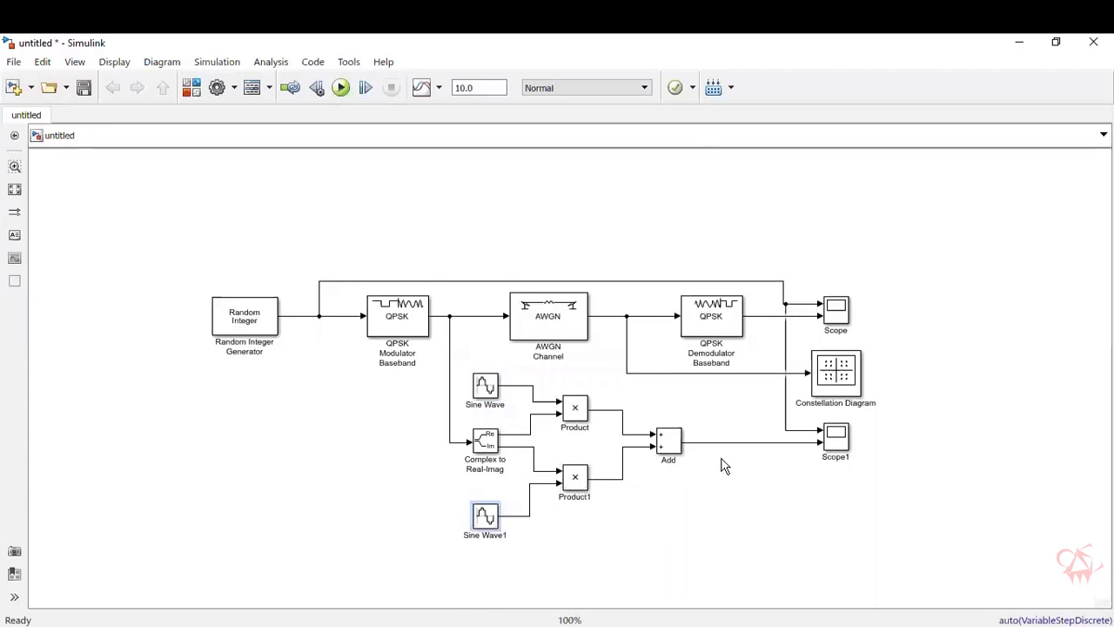
Step: Set the Constellation Diagram's number of symbols to display to 1000
{"action": "left_click", "coordinate": [822, 381]}
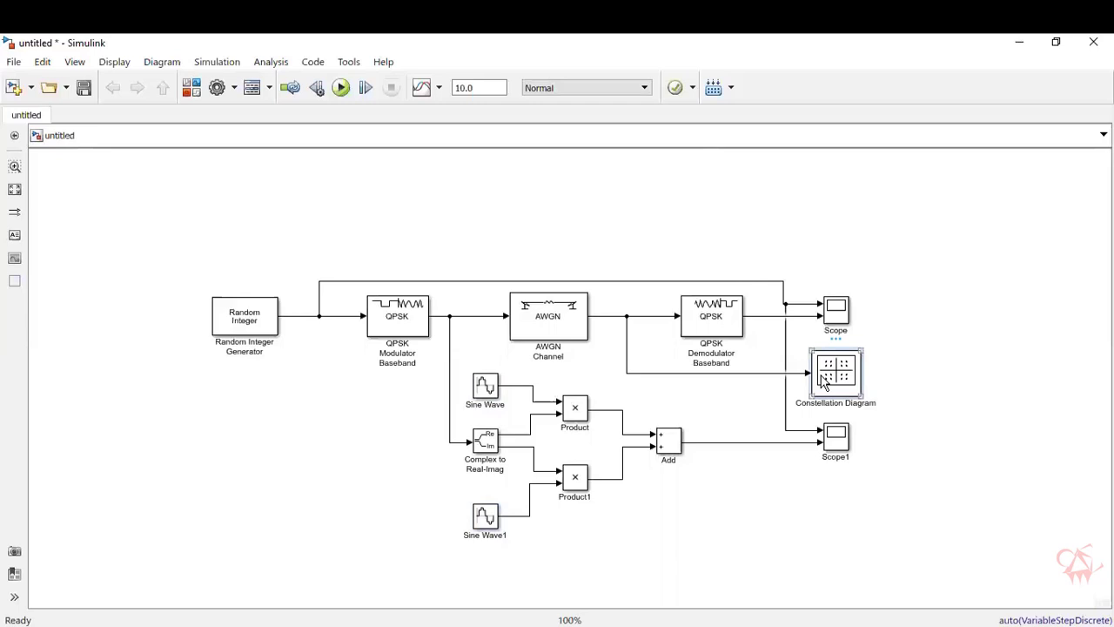
{"action": "double_click", "coordinate": [822, 381]}
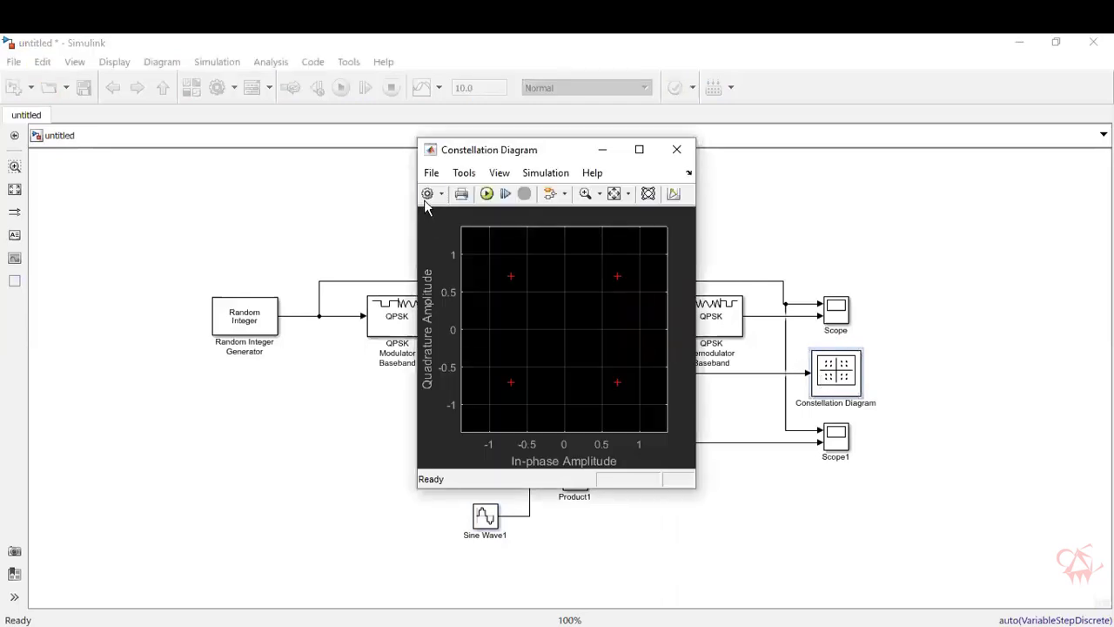
{"action": "left_click", "coordinate": [427, 193]}
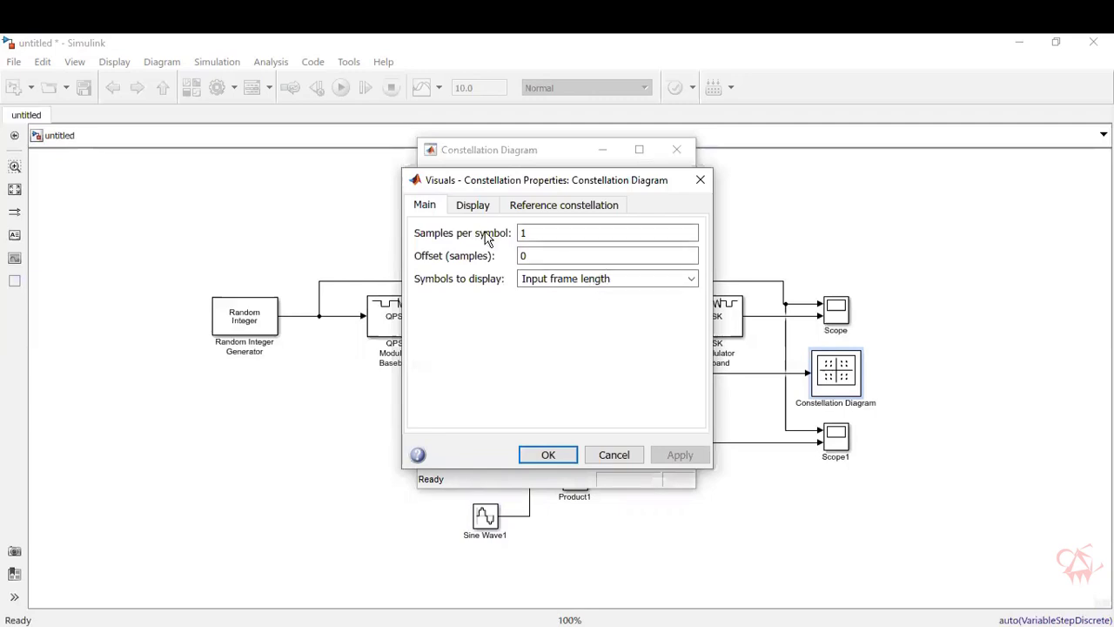
{"action": "left_click", "coordinate": [611, 280]}
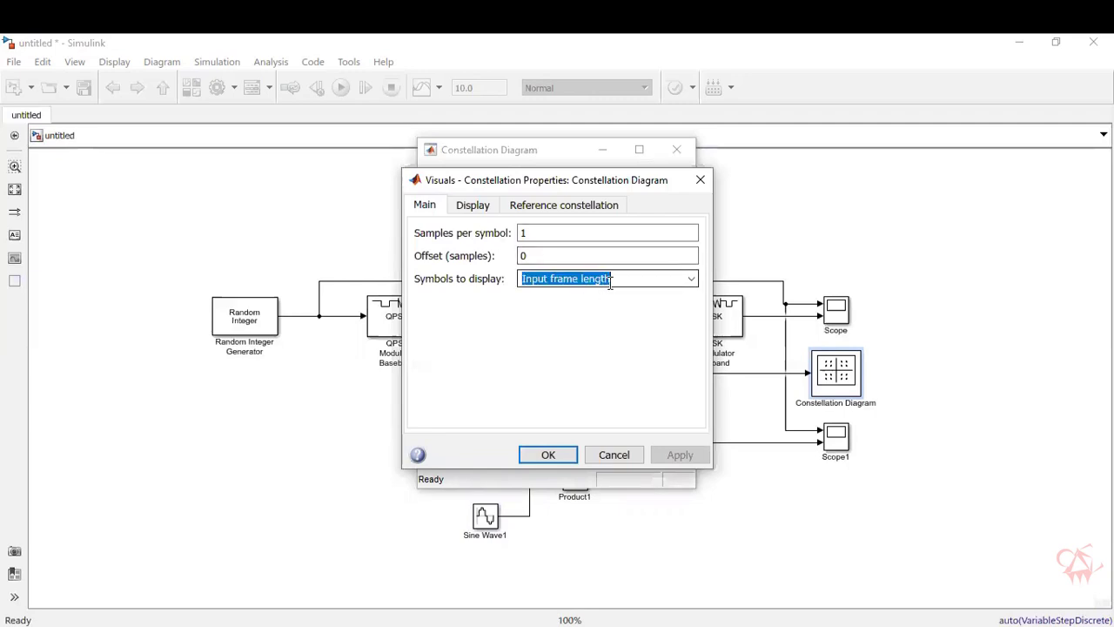
{"action": "type", "text": "1000"}
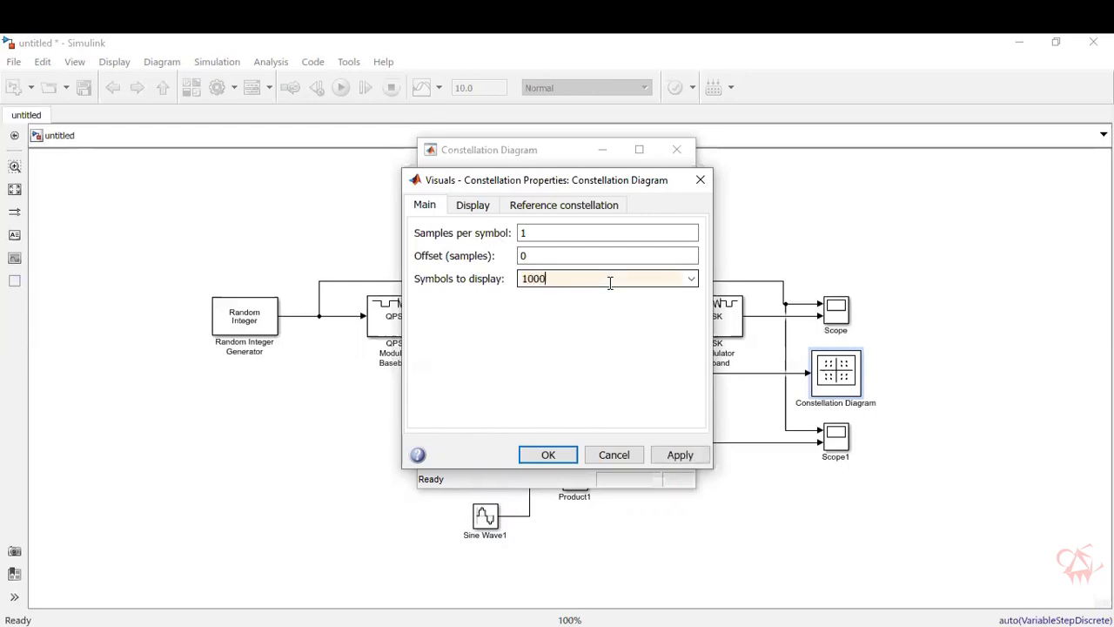
{"action": "key", "text": "Return"}
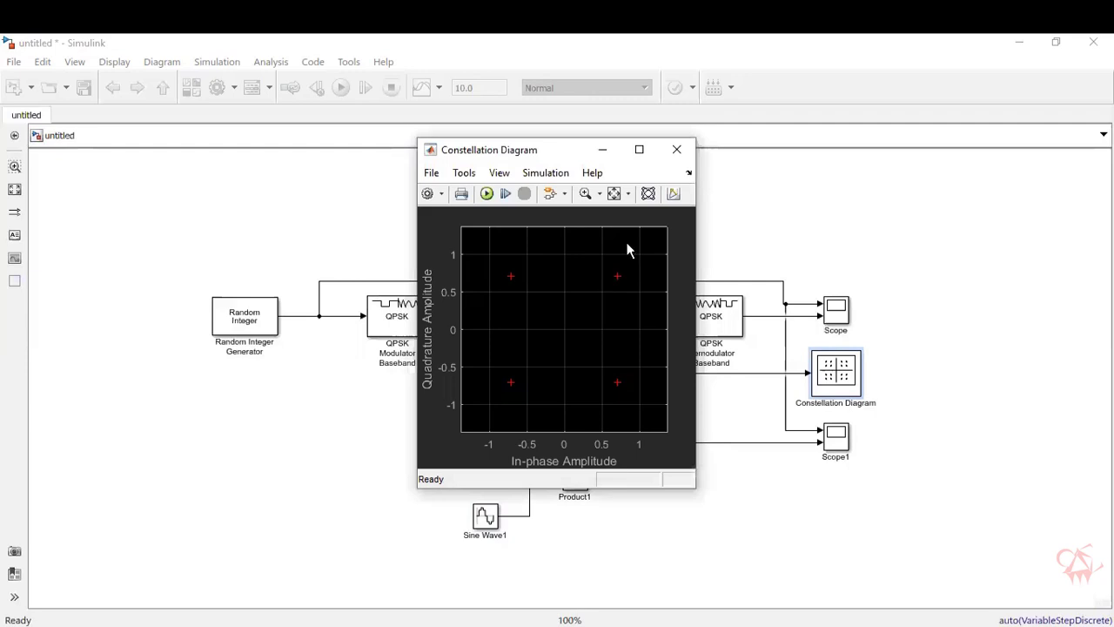
{"action": "left_click", "coordinate": [676, 150]}
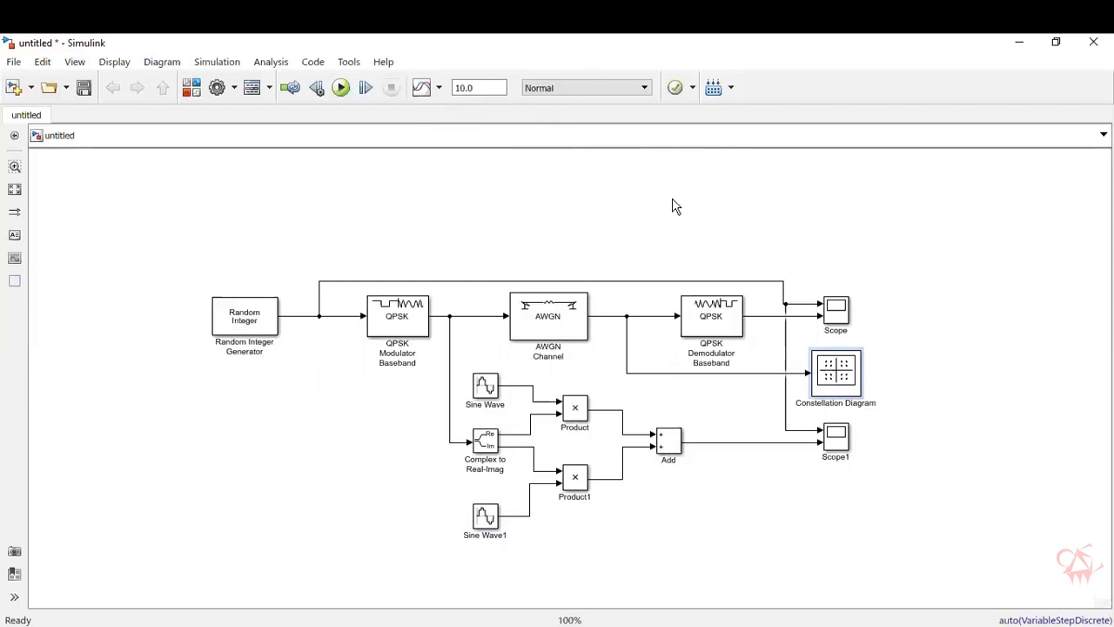
Step: Run the simulation and examine the received symbols in the constellation diagram, checking its properties and its option for opening at simulation start
{"action": "left_click", "coordinate": [344, 97]}
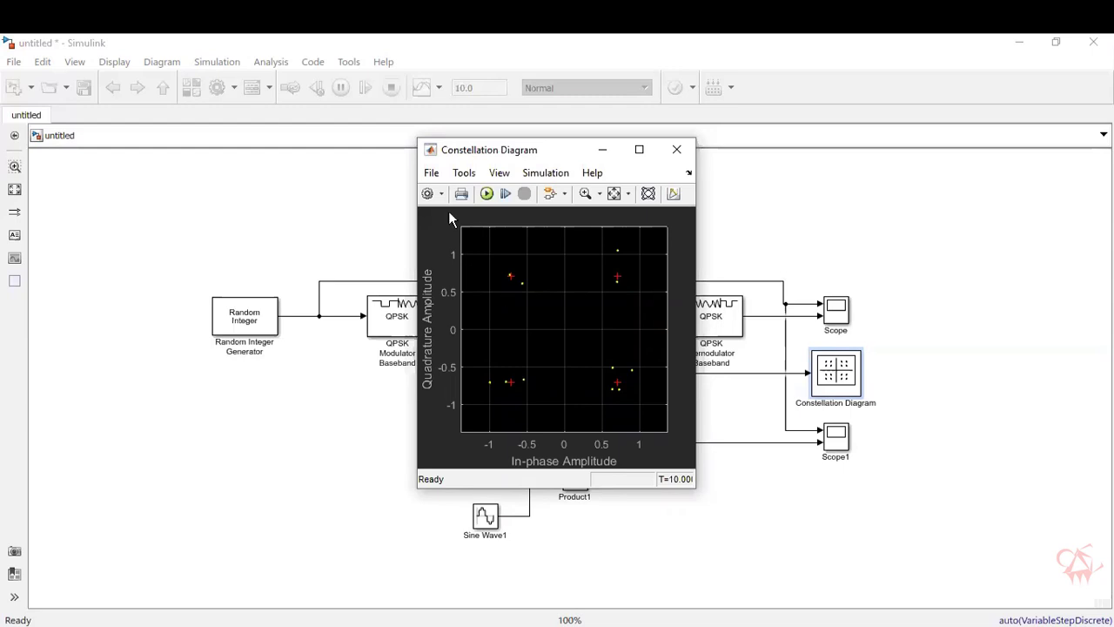
{"action": "left_click", "coordinate": [427, 194]}
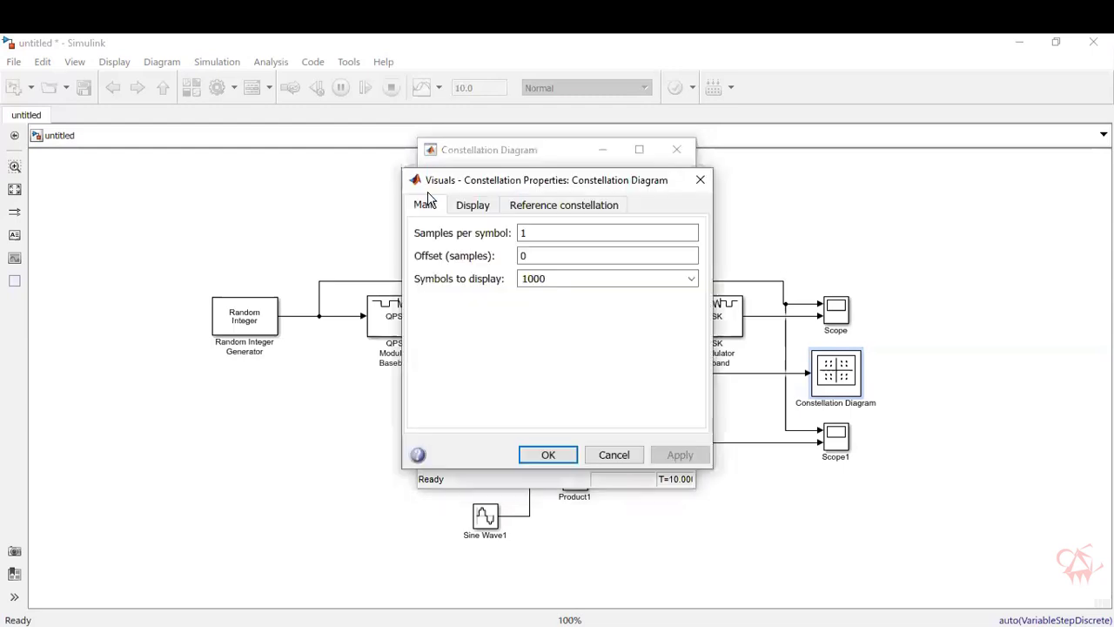
{"action": "left_click", "coordinate": [699, 181]}
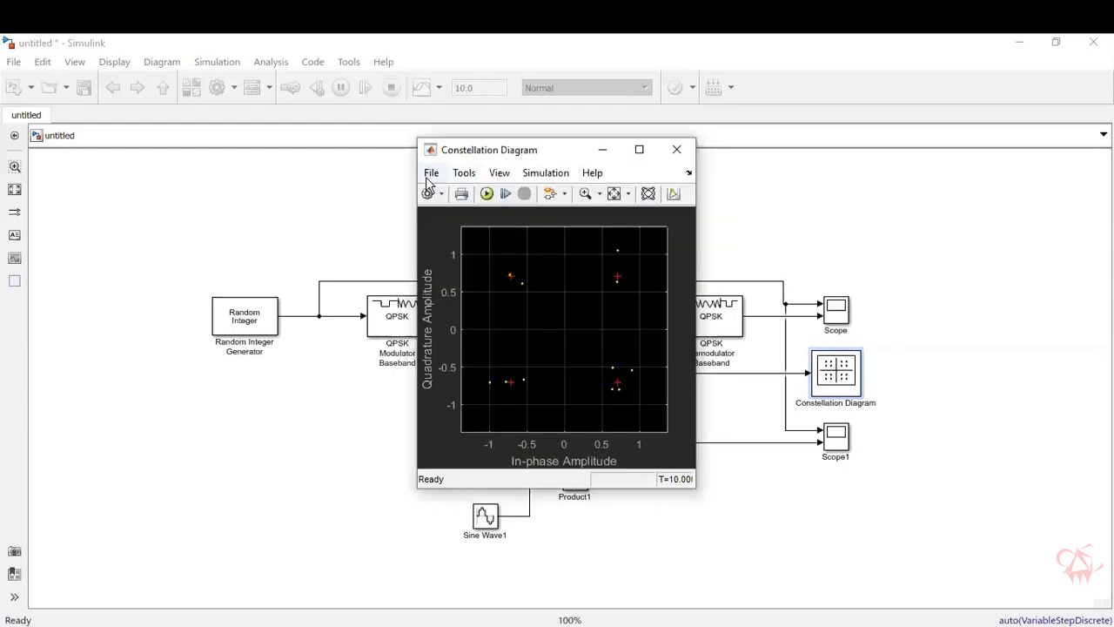
{"action": "left_click", "coordinate": [429, 173]}
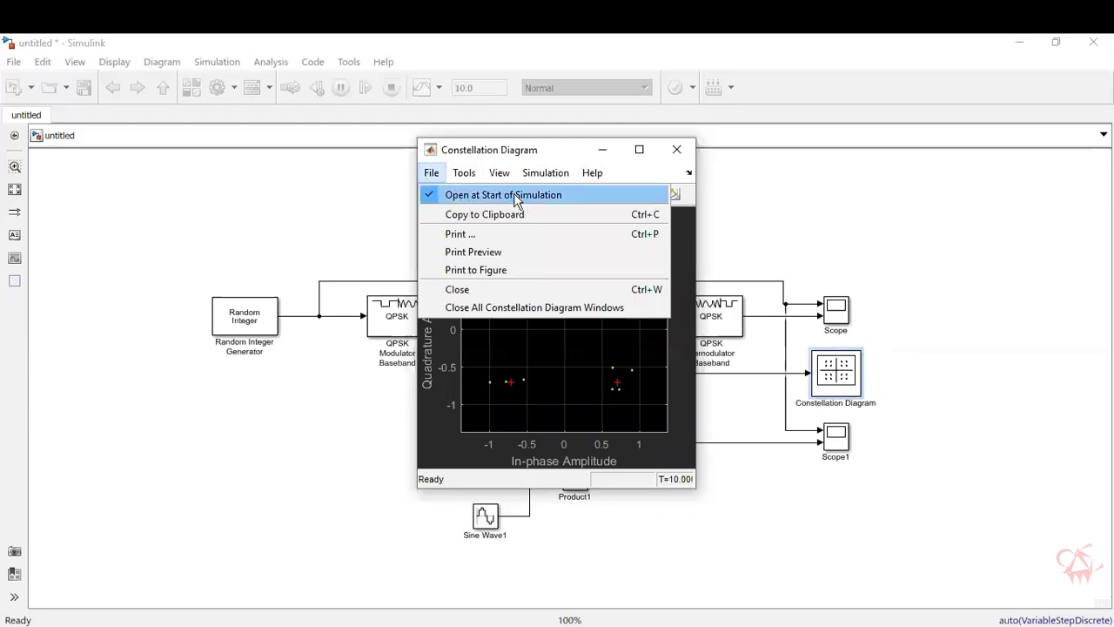
{"action": "left_click", "coordinate": [501, 355]}
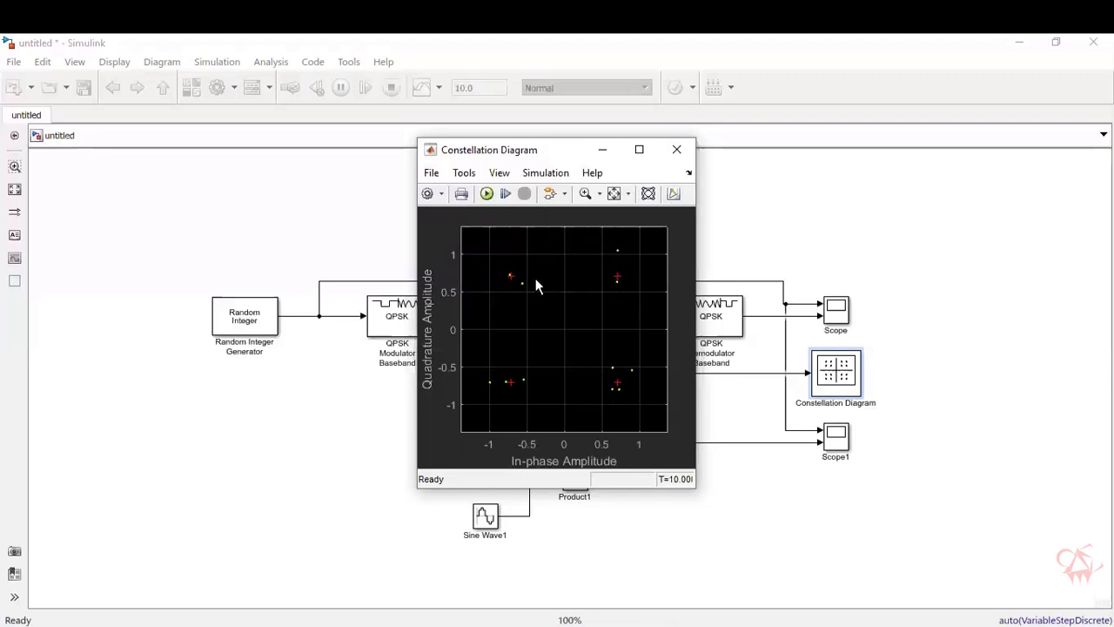
{"action": "left_click", "coordinate": [677, 151]}
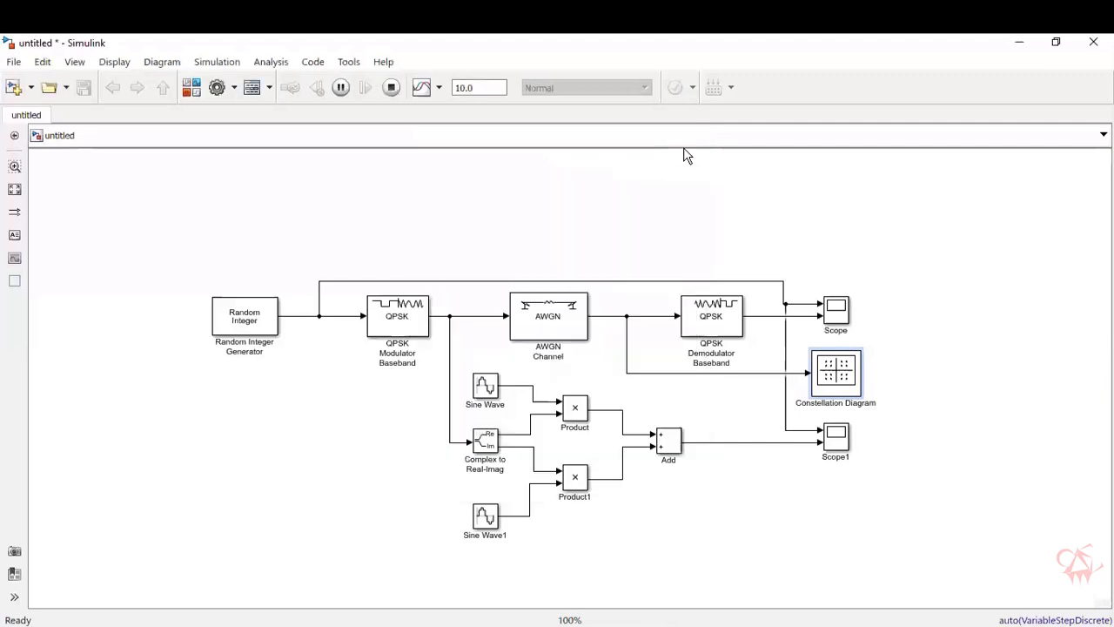
Step: Split the upper Scope's display into two stacked plots and compare the input and demodulated signals at full size
{"action": "left_click", "coordinate": [834, 319]}
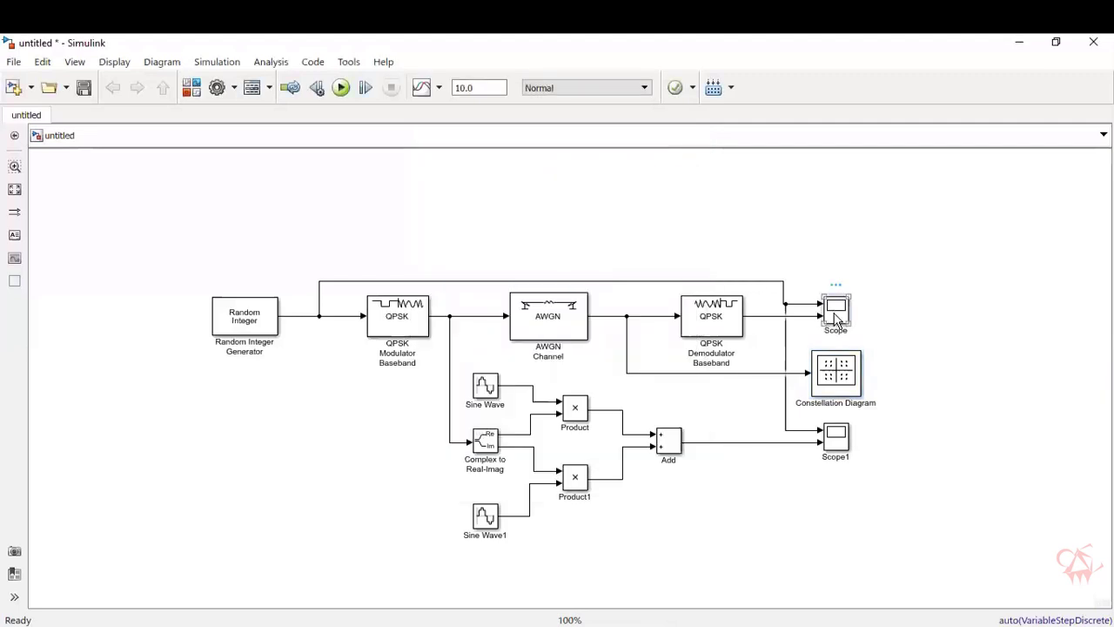
{"action": "double_click", "coordinate": [834, 319]}
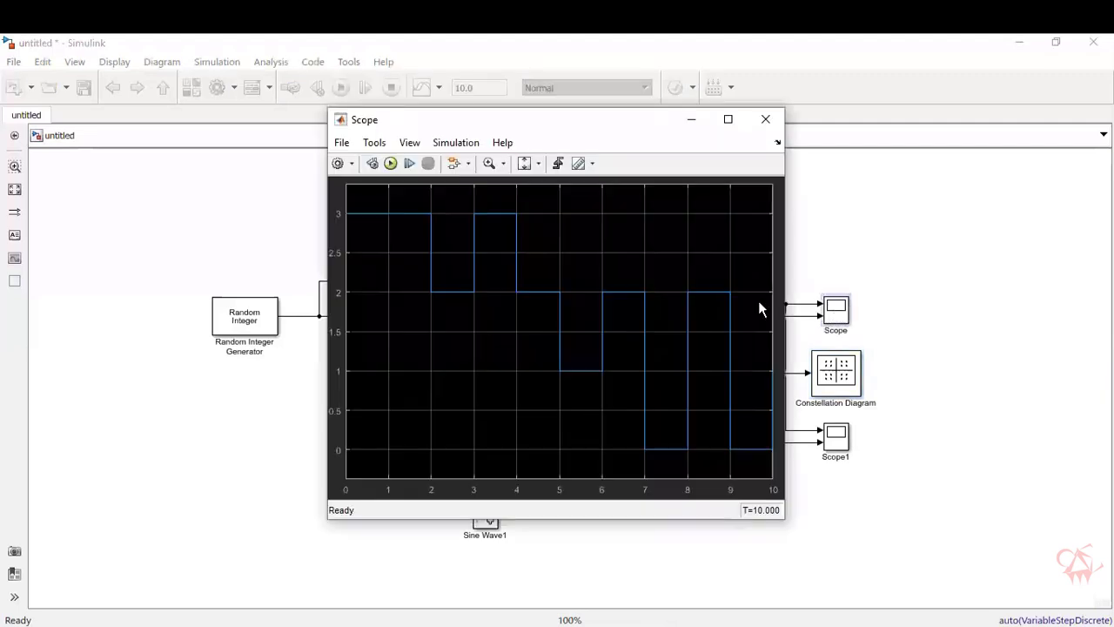
{"action": "left_click", "coordinate": [407, 143]}
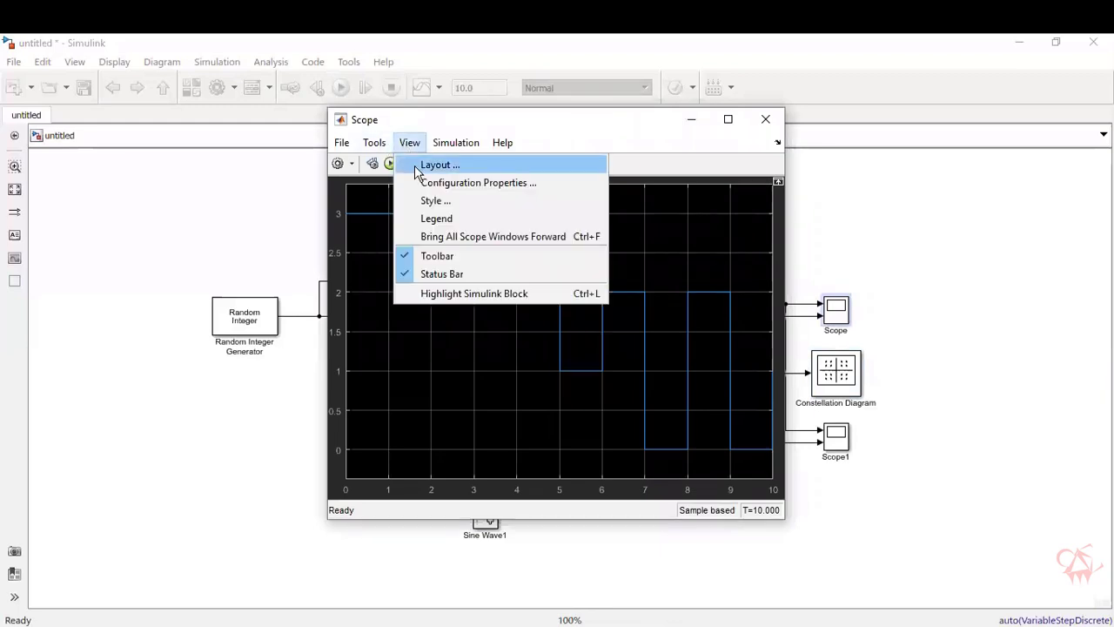
{"action": "left_click", "coordinate": [414, 165]}
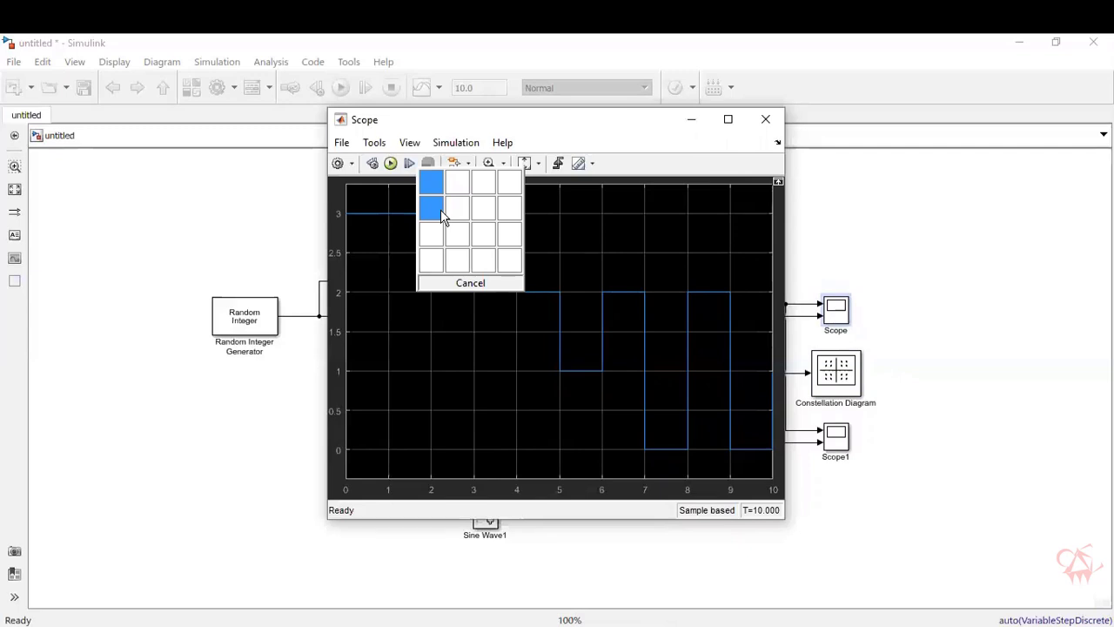
{"action": "left_click", "coordinate": [441, 212]}
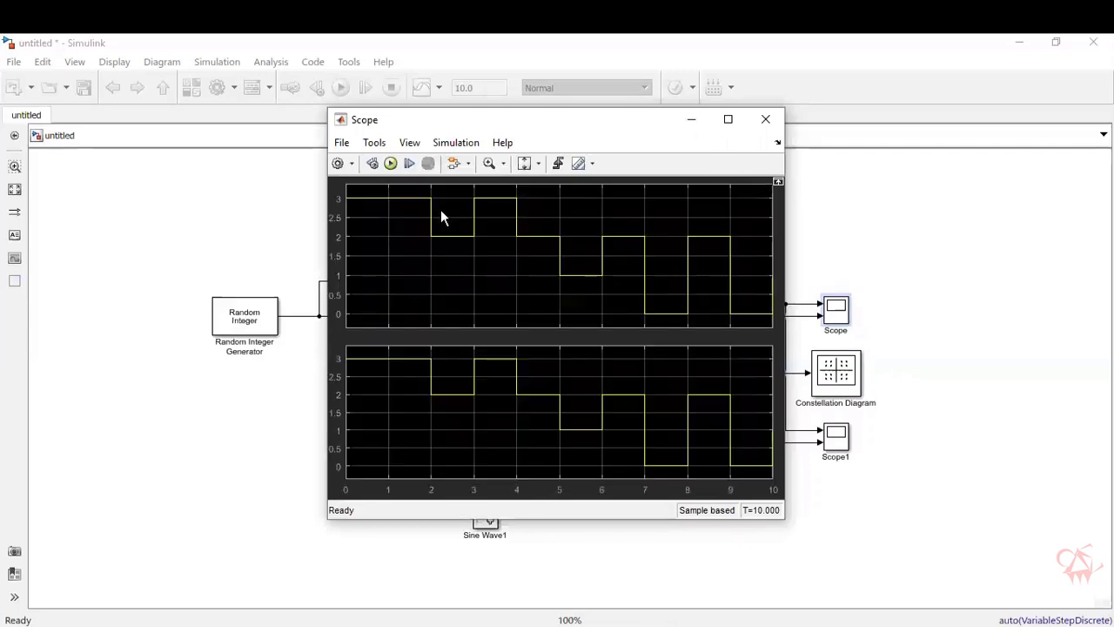
{"action": "left_click", "coordinate": [730, 120]}
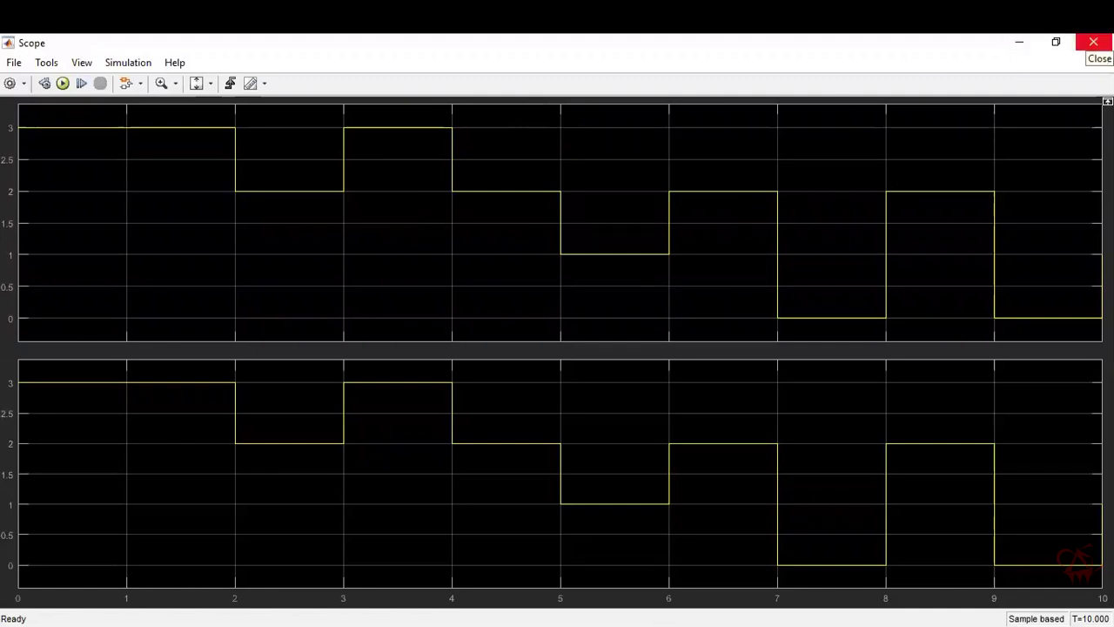
{"action": "left_click", "coordinate": [1093, 42]}
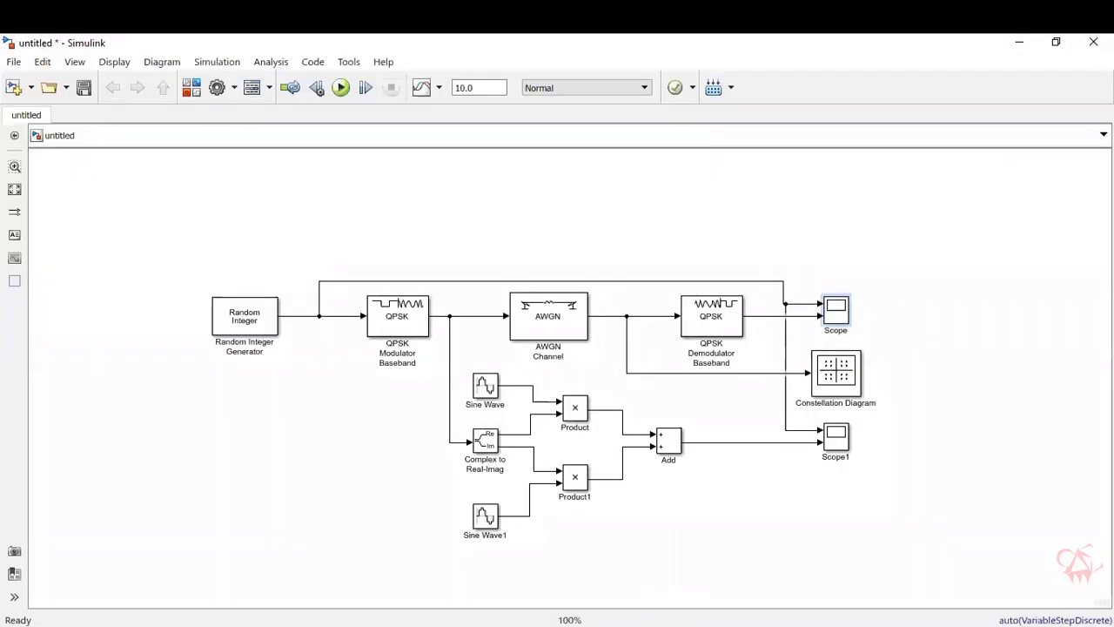
Step: Switch to the qpsk1 model, run its simulation and view the resulting constellation diagram
{"action": "mouse_move", "coordinate": [668, 621]}
{"action": "left_click", "coordinate": [604, 594]}
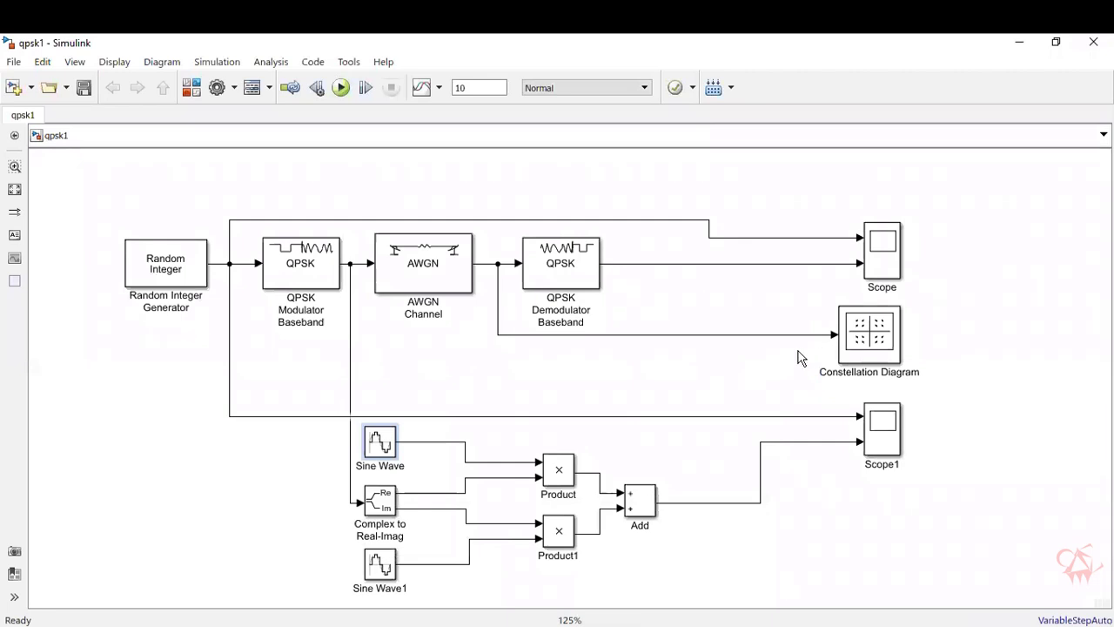
{"action": "left_click", "coordinate": [342, 90]}
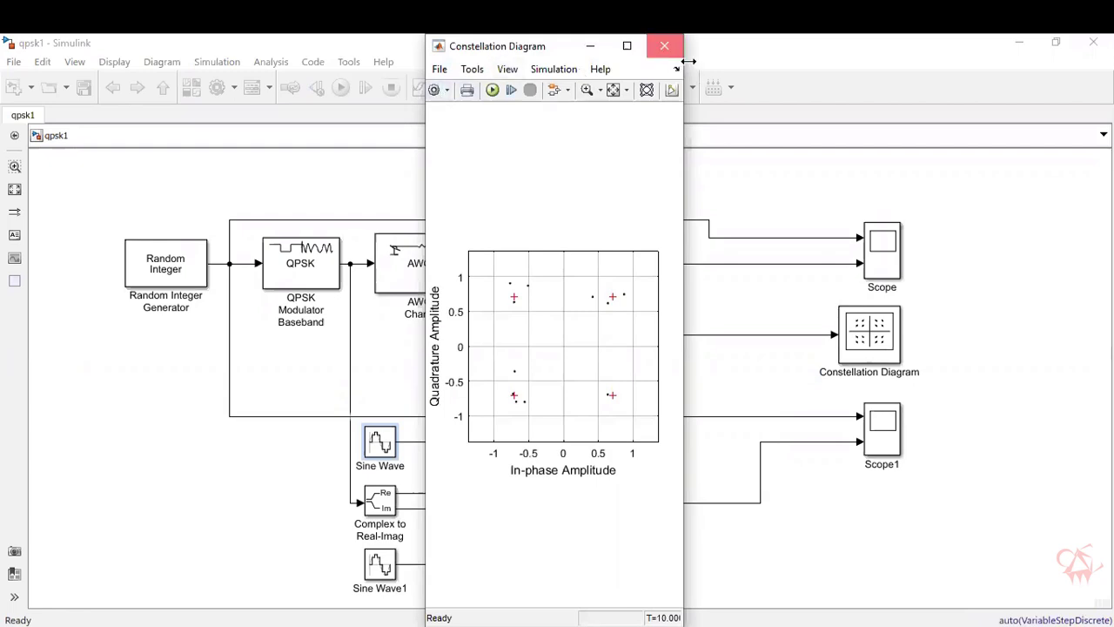
{"action": "left_click", "coordinate": [664, 46]}
Step: Compare the input and demodulated waves in qpsk1's upper Scope and check the title, grid and Y-limits of its first display
{"action": "left_click", "coordinate": [878, 258]}
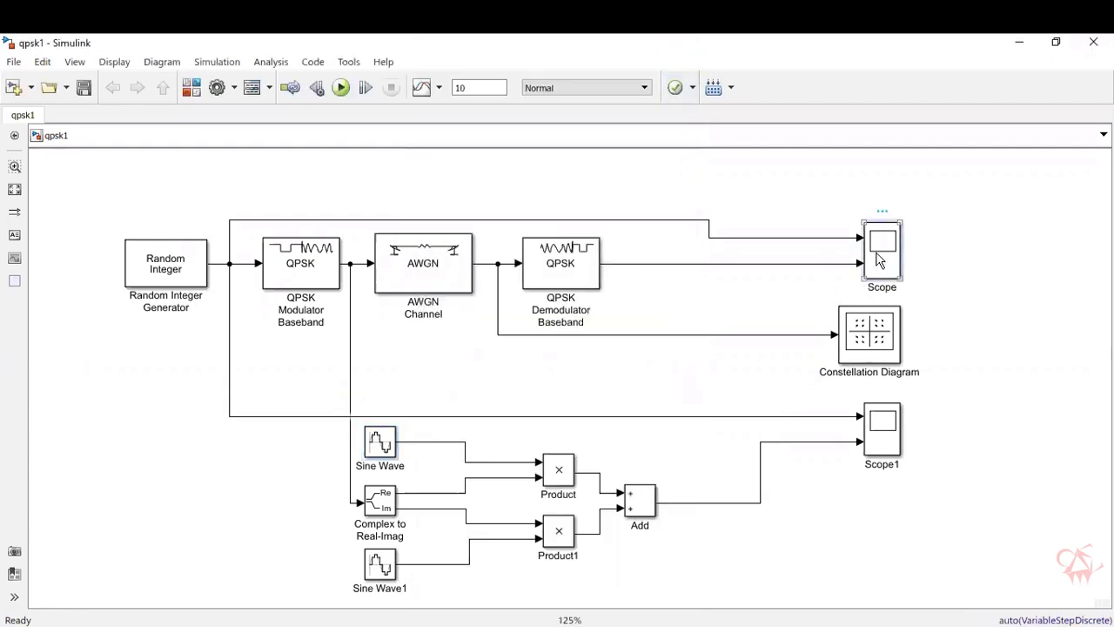
{"action": "double_click", "coordinate": [877, 257]}
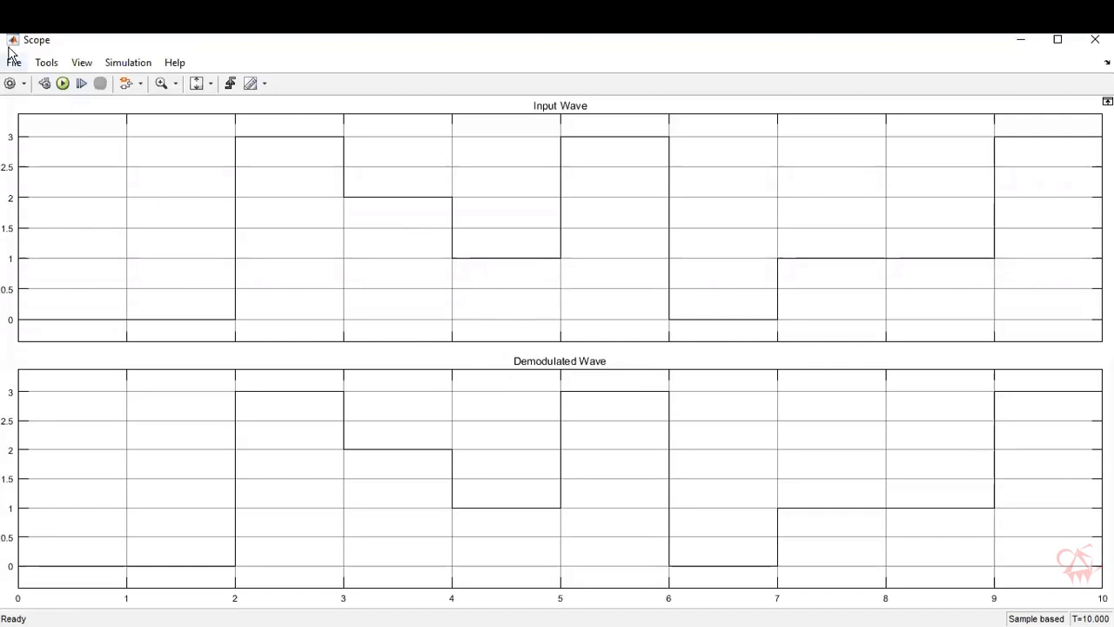
{"action": "left_click", "coordinate": [10, 83]}
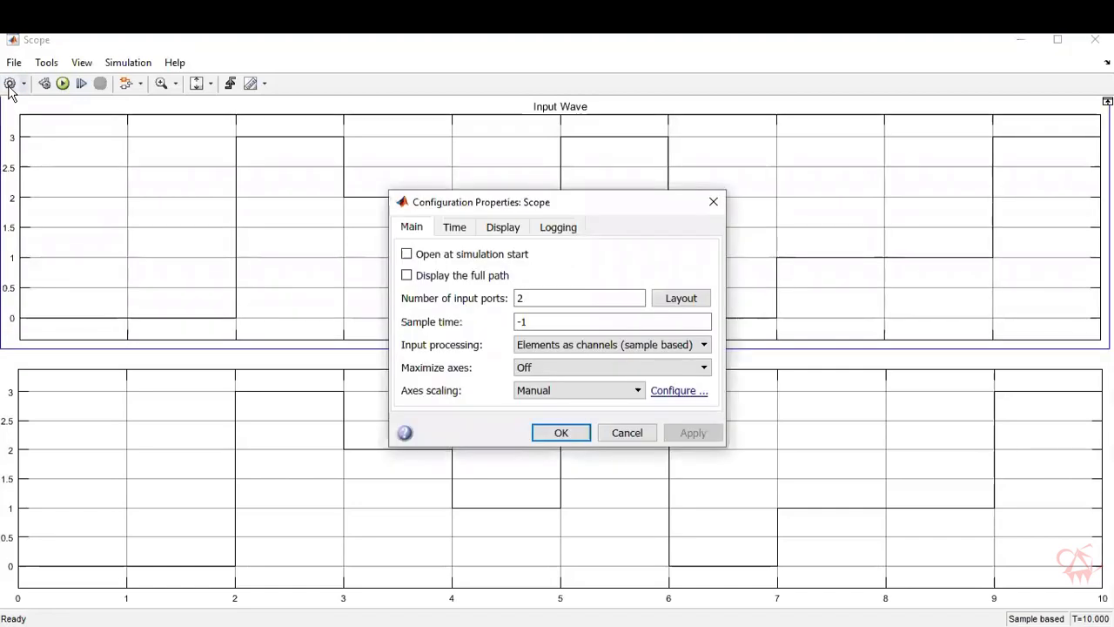
{"action": "left_click", "coordinate": [498, 230]}
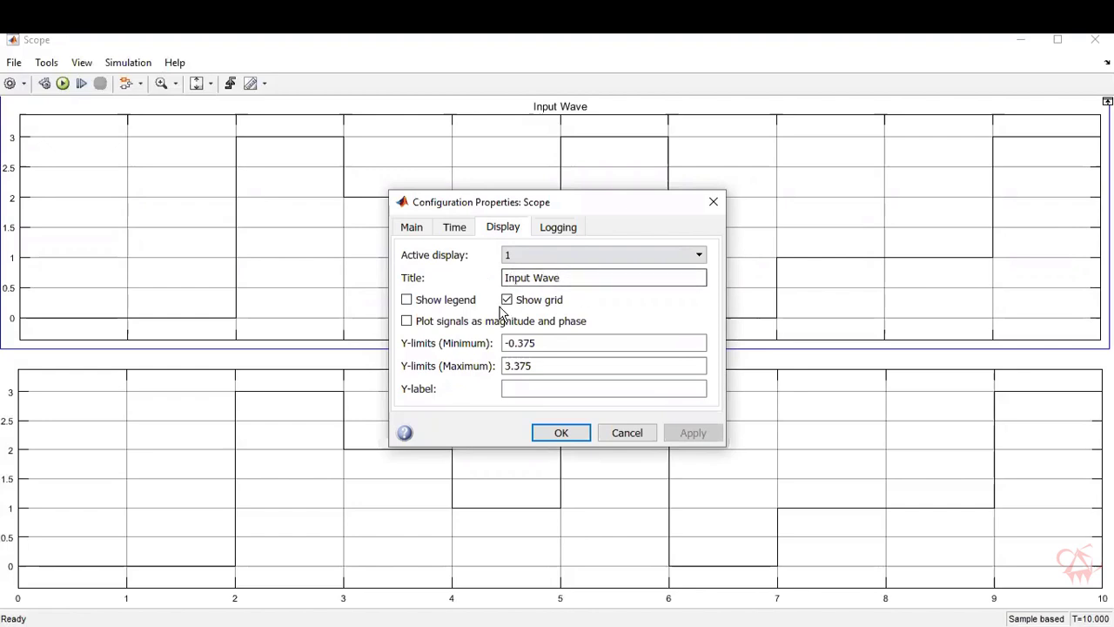
{"action": "left_click", "coordinate": [572, 435]}
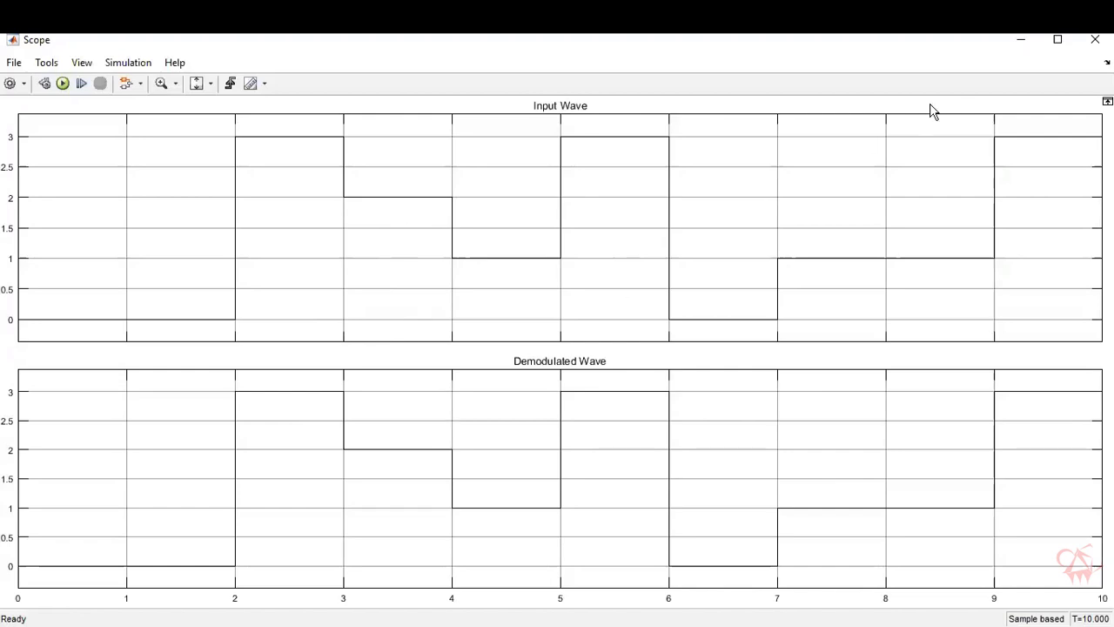
{"action": "left_click", "coordinate": [1095, 40]}
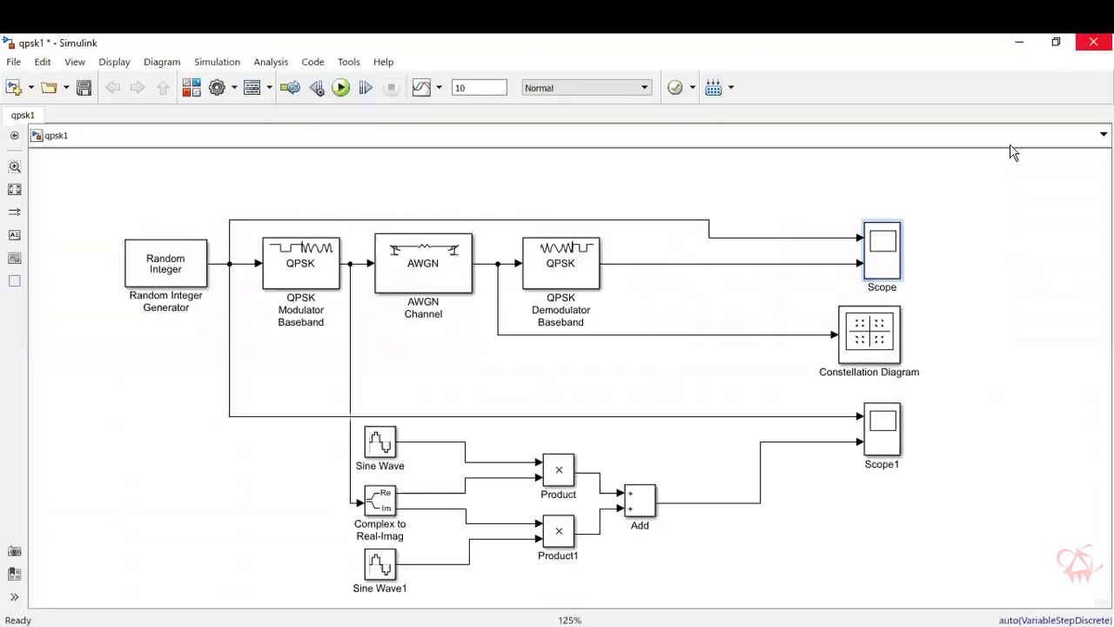
Step: Examine the input signal and the QPSK modulated wave in qpsk1's Scope1
{"action": "left_click", "coordinate": [891, 442]}
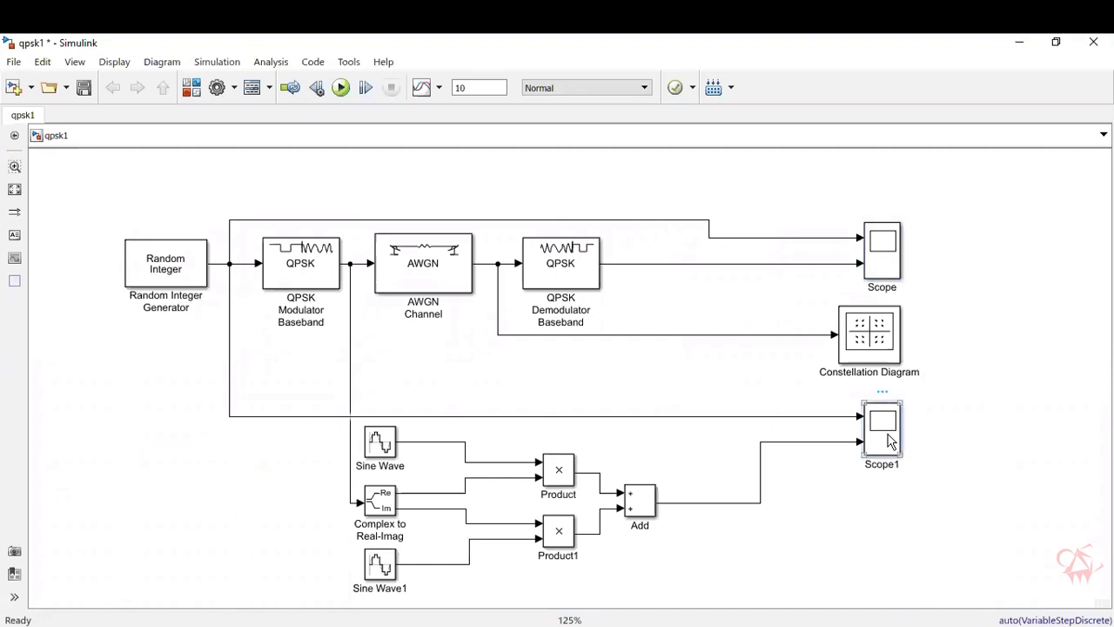
{"action": "double_click", "coordinate": [891, 442]}
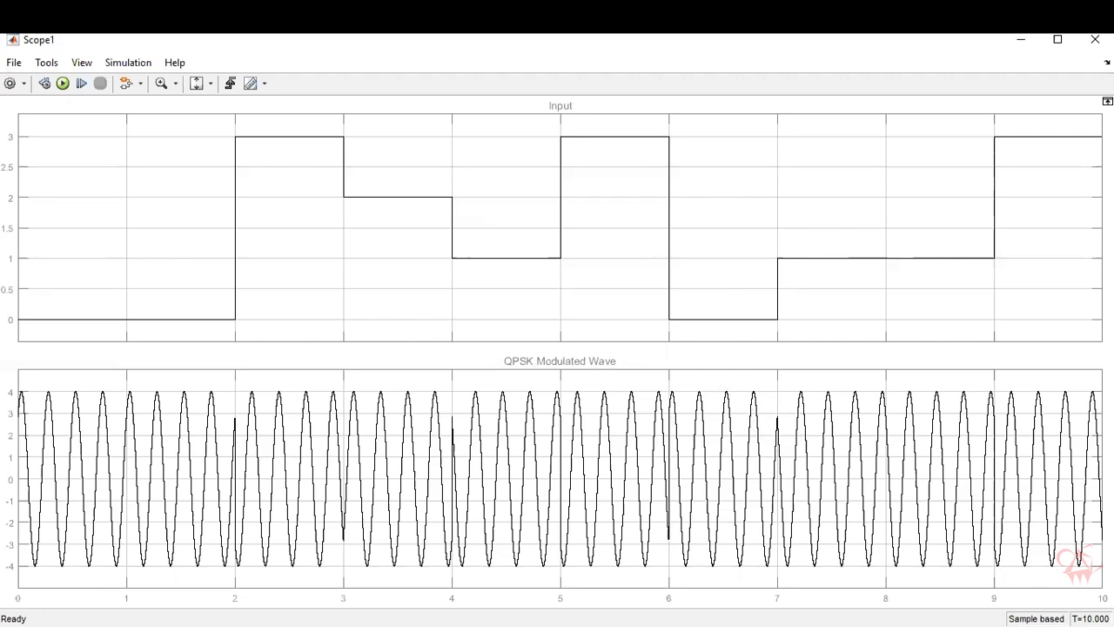
{"action": "left_click", "coordinate": [1095, 40]}
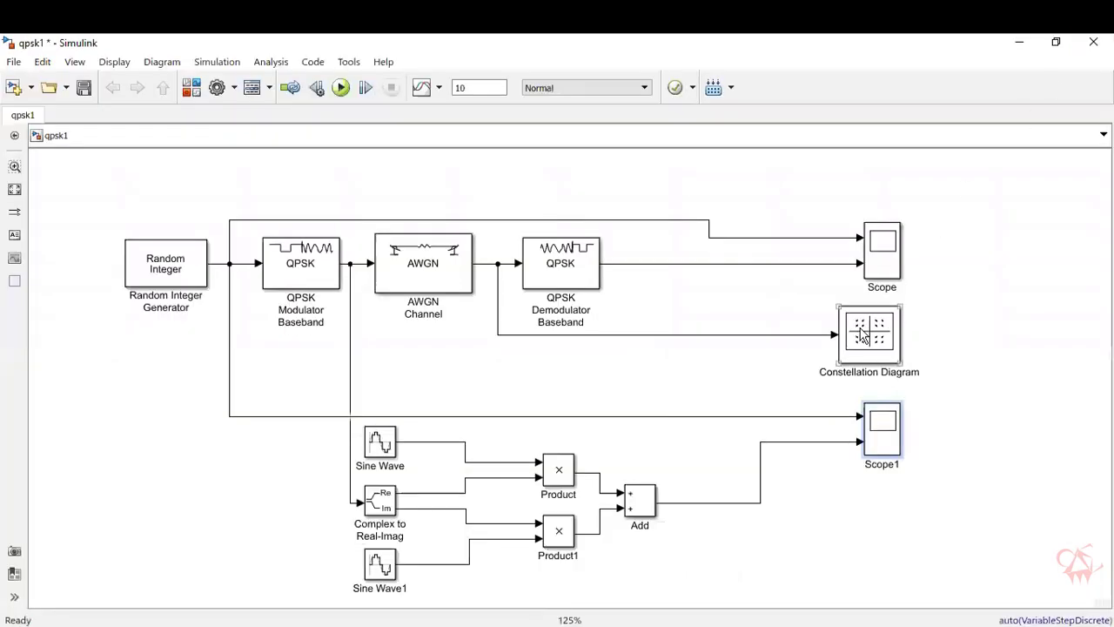